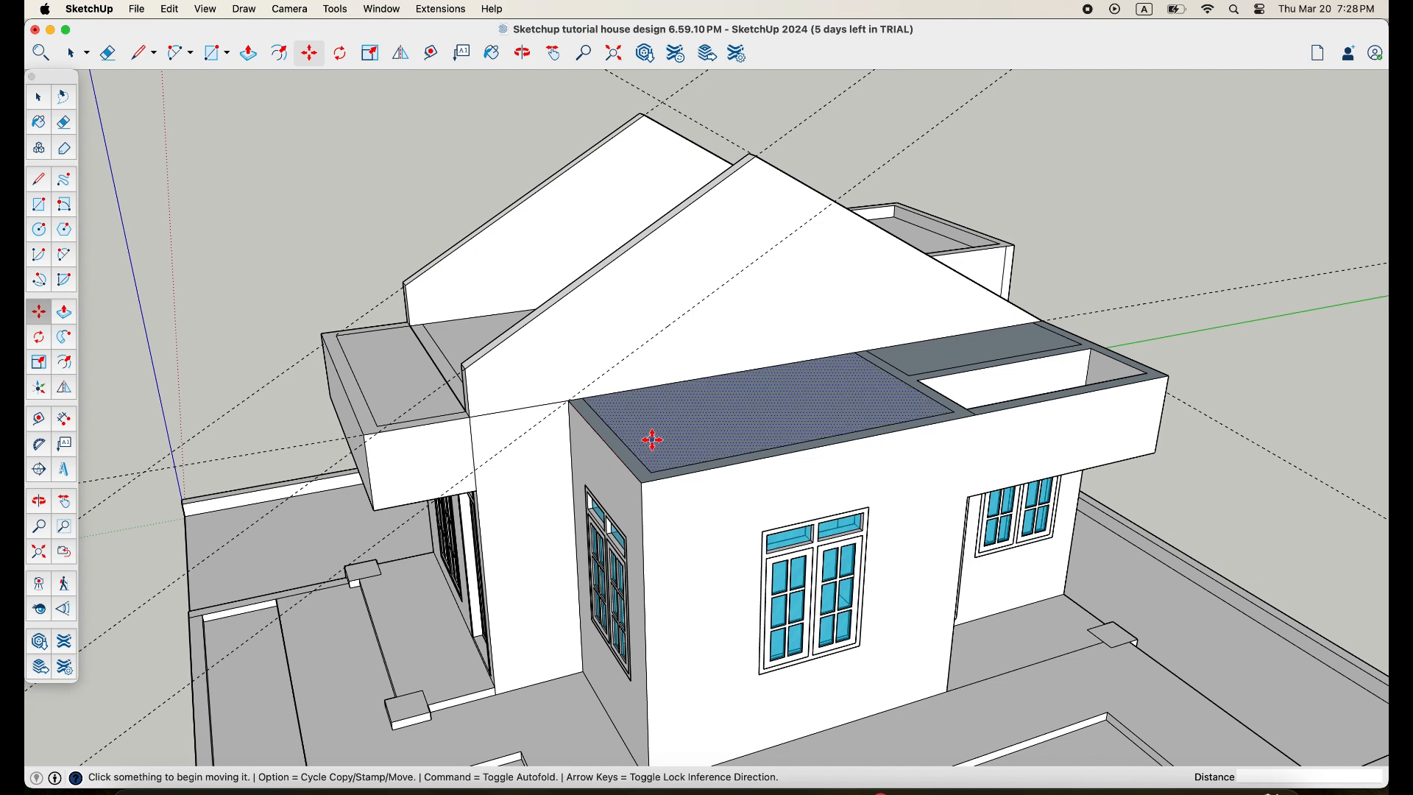
Draw a line on the gable wall from the wing wall's top corner along the sloping guide to the gable's edge.
left_click(571, 400)
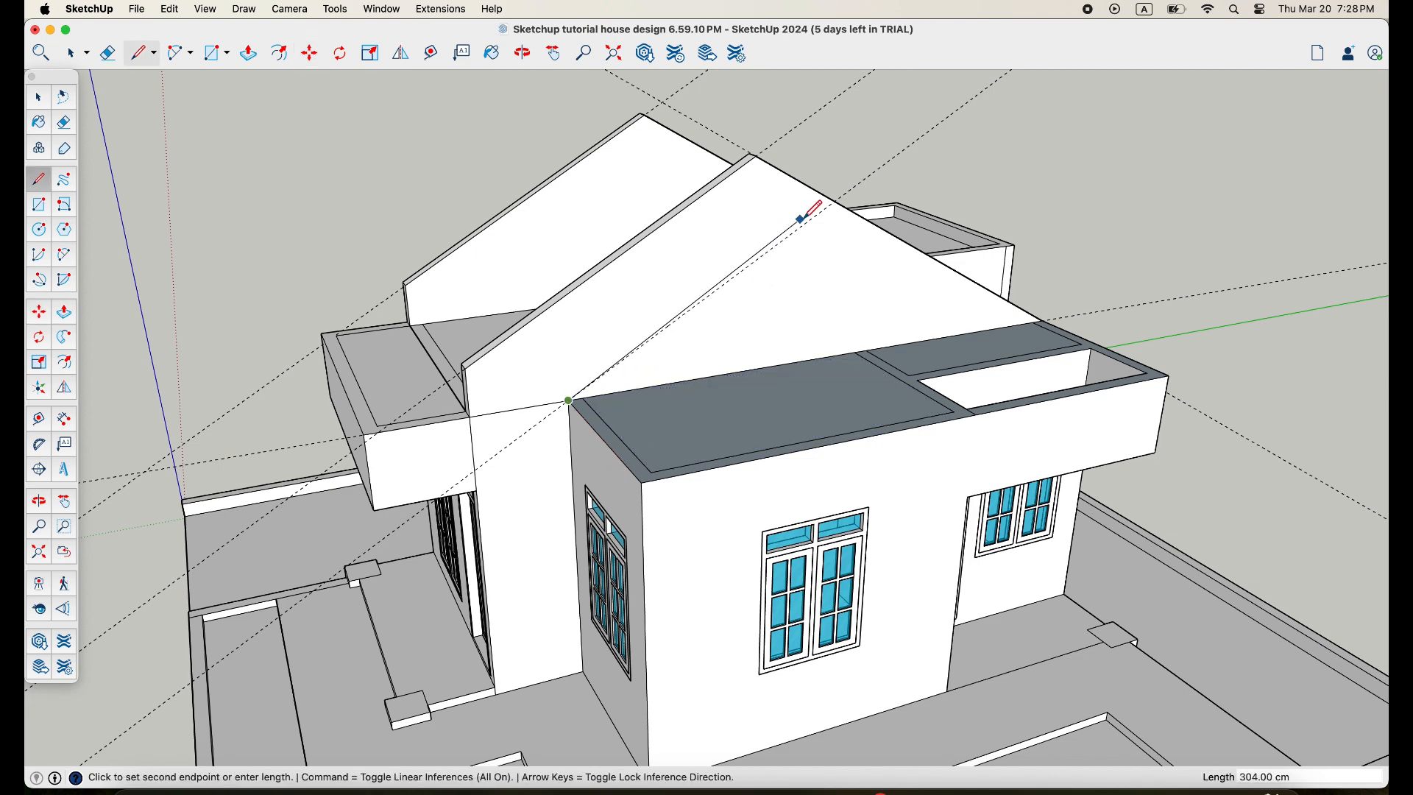
scroll(703, 355, "down", 3)
middle_click_drag(620, 423, 708, 403)
Push/Pull the triangular gable face over the windowed wing until it is flush with the wing's outer wall.
key("p")
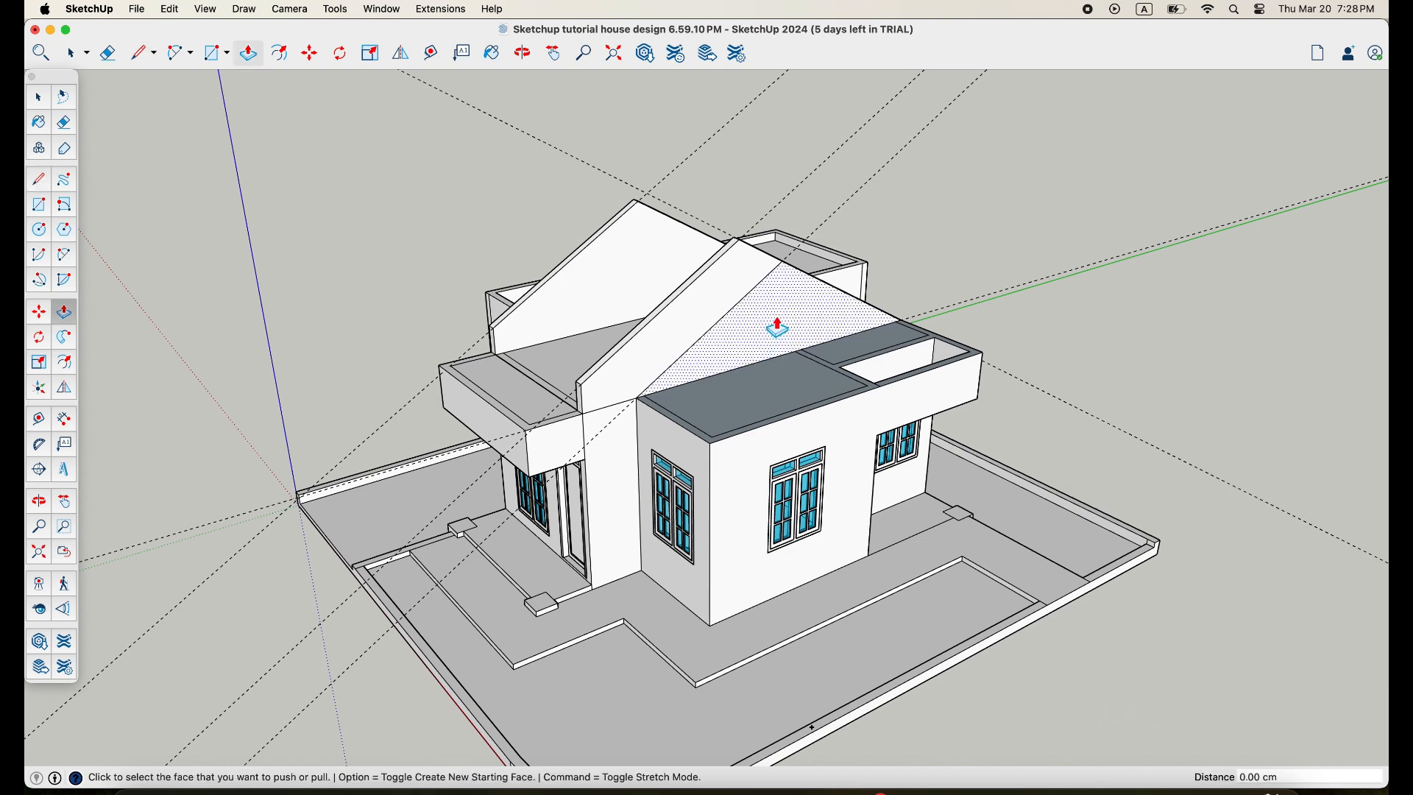
left_click(769, 324)
scroll(829, 370, "up", 3)
middle_click_drag(821, 341, 796, 398)
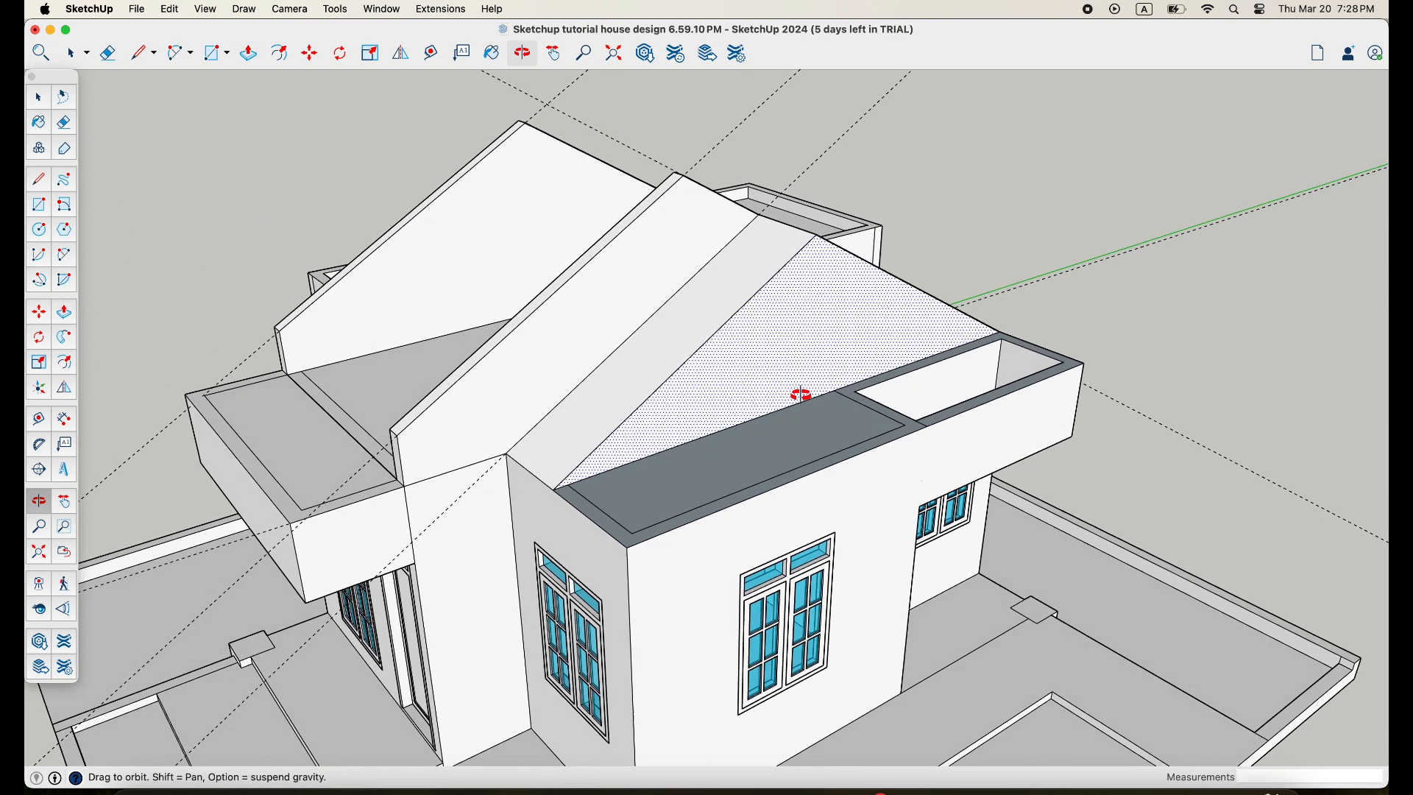
scroll(796, 398, "up", 2)
left_click(865, 460)
left_click(861, 410)
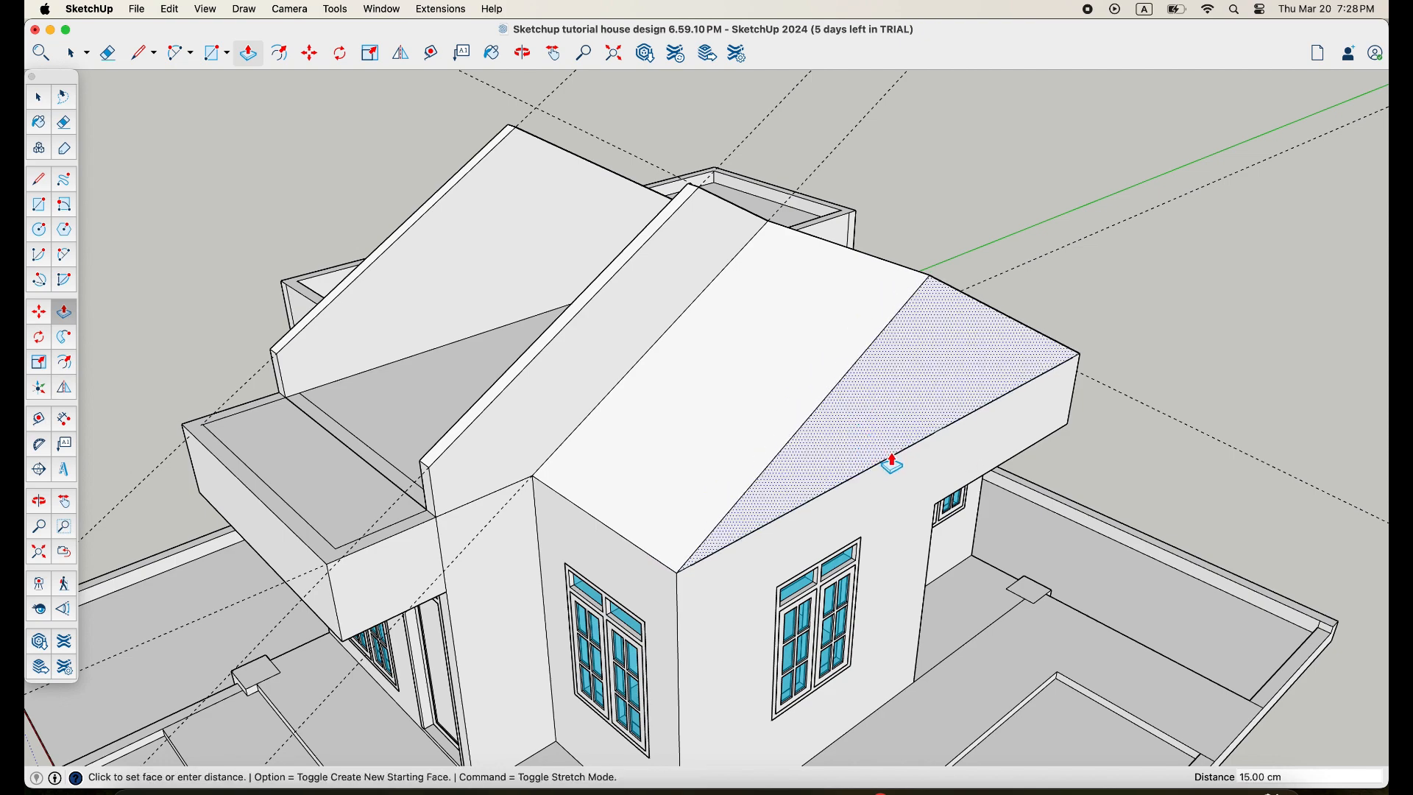
On the opposite gable, move the sloping guide to the wing wall's top corner and draw a line along it to the gable's edge.
scroll(900, 471, "down", 5)
middle_click_drag(892, 466, 827, 466)
scroll(820, 451, "up", 3)
scroll(820, 450, "up", 1)
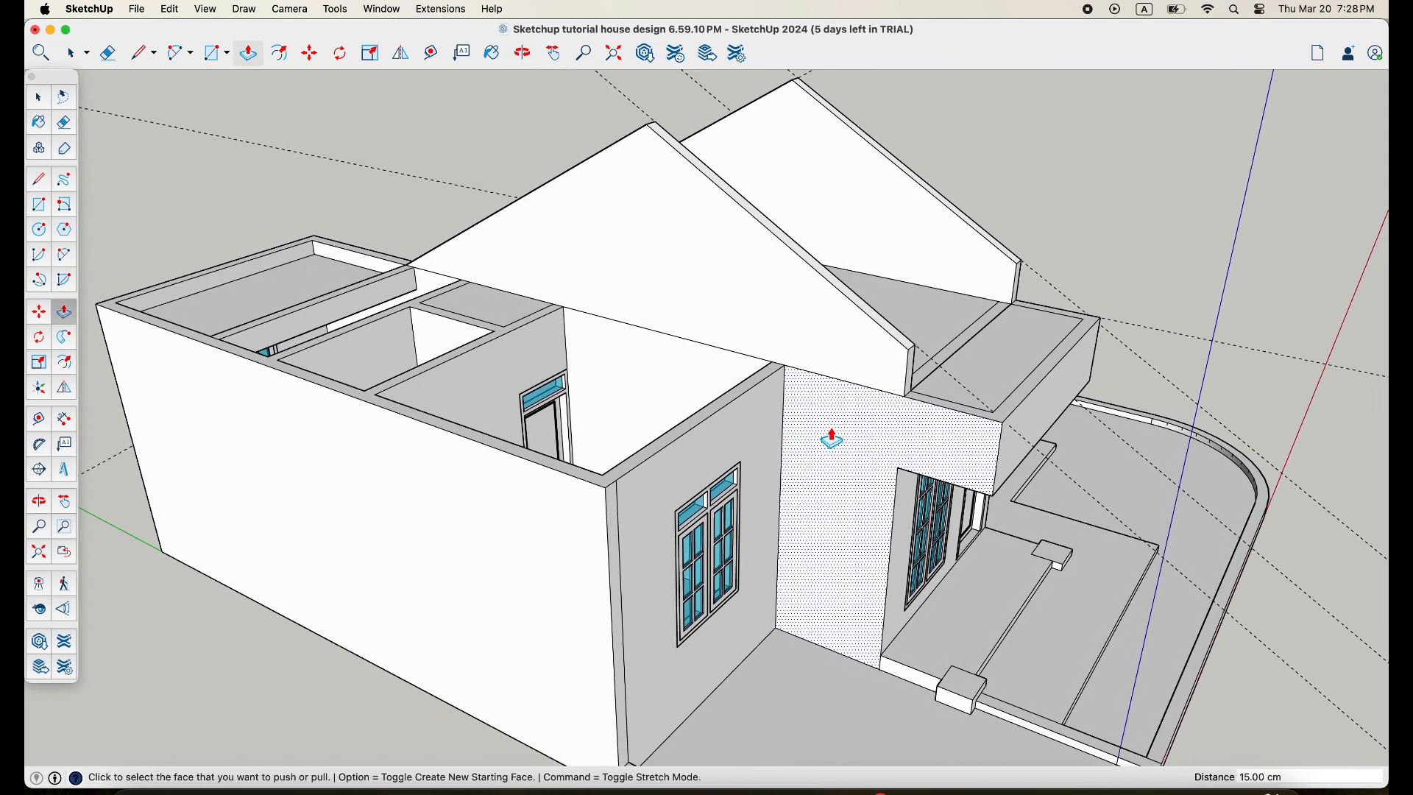
scroll(831, 439, "up", 3)
scroll(817, 440, "up", 1)
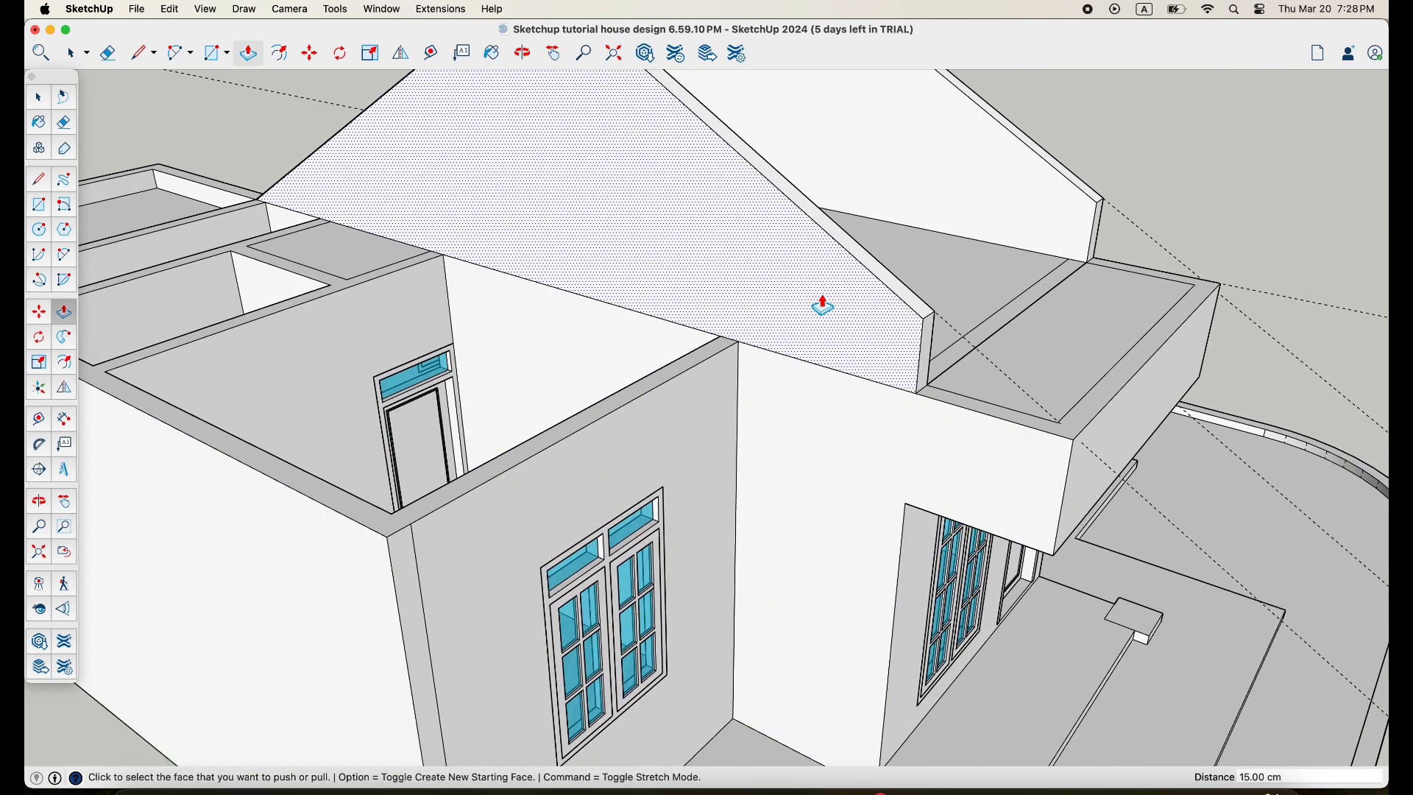
key("m")
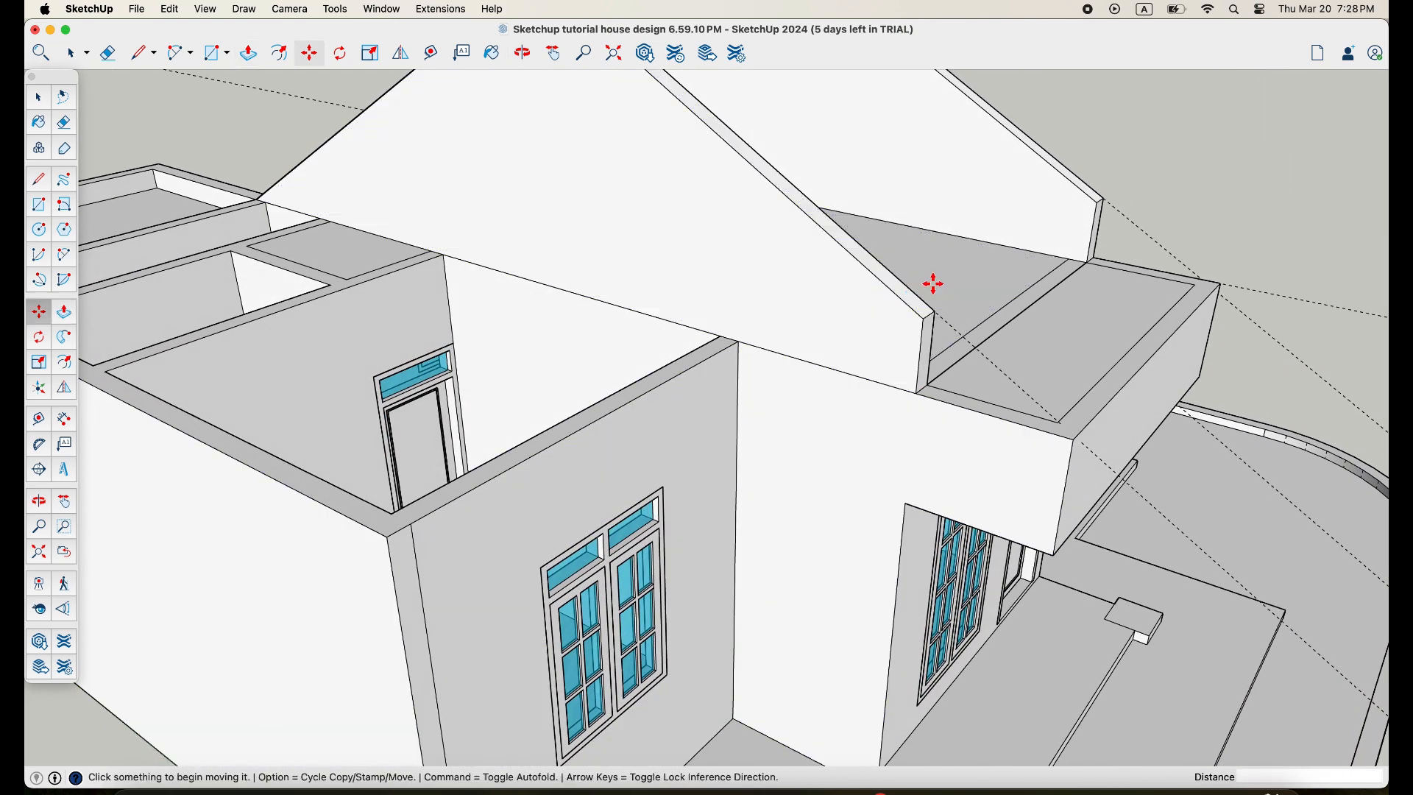
left_click(956, 330)
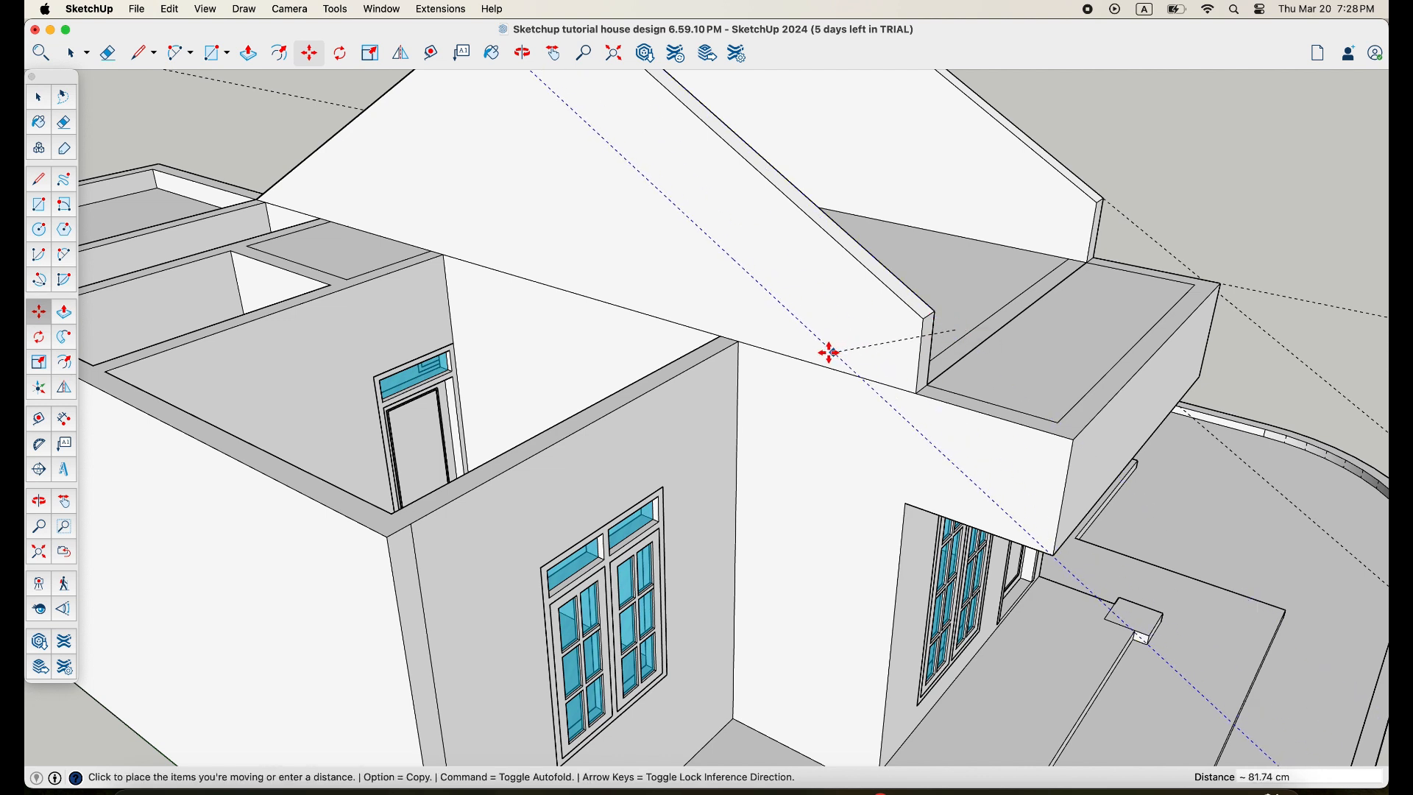
left_click(738, 344)
middle_click_drag(739, 344, 735, 416)
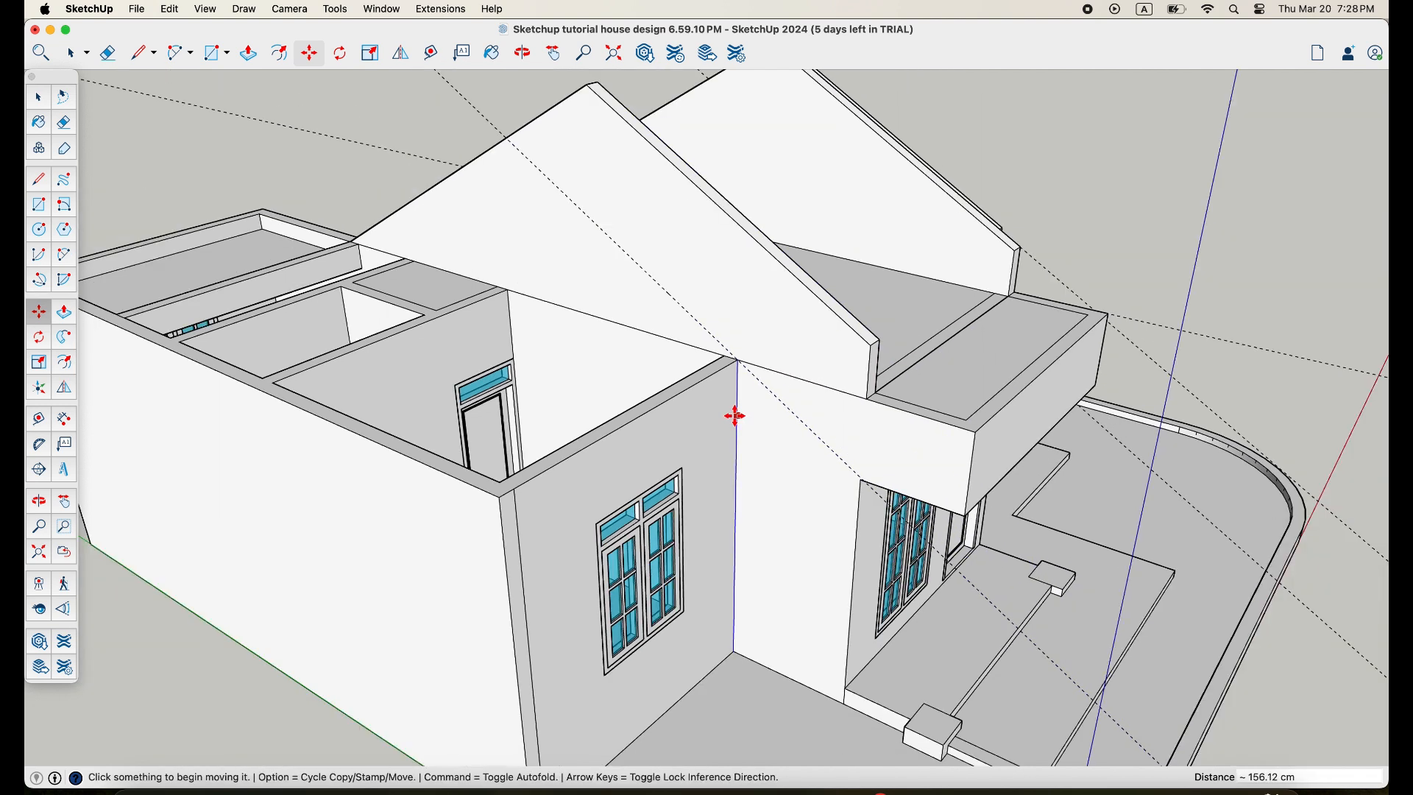
key("l")
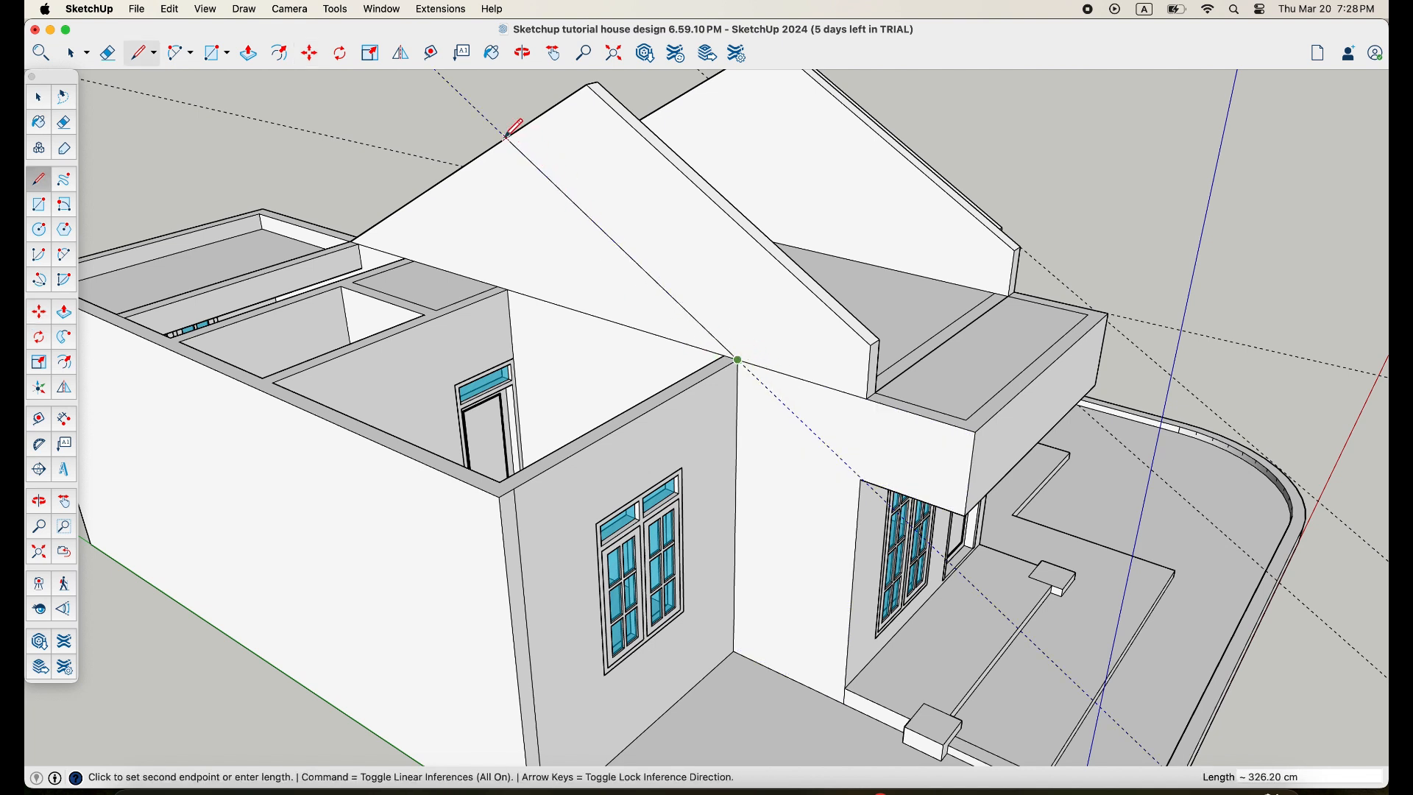
Push/Pull the triangular face on this gable over the open rooms until it reaches the outer side wall.
key("p")
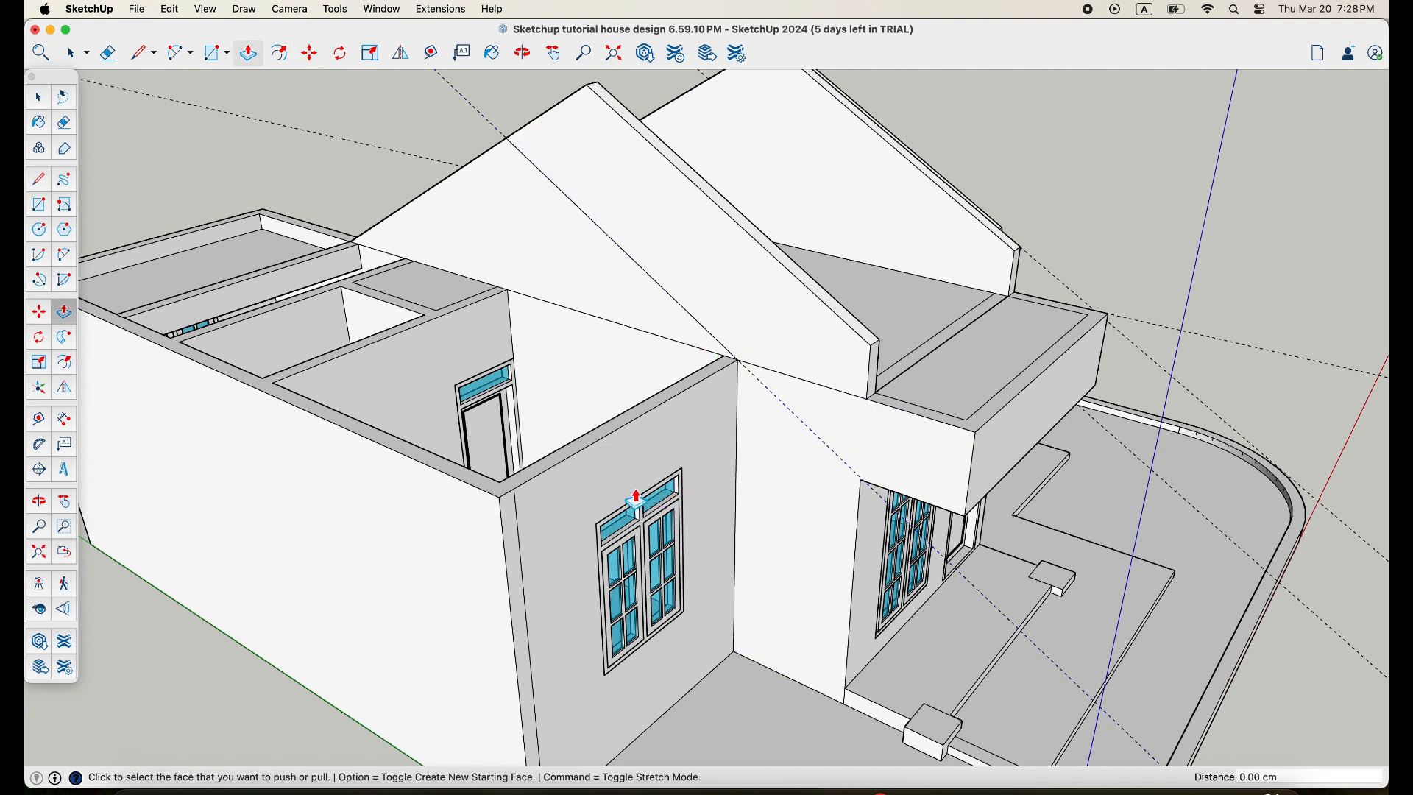
left_click(608, 306)
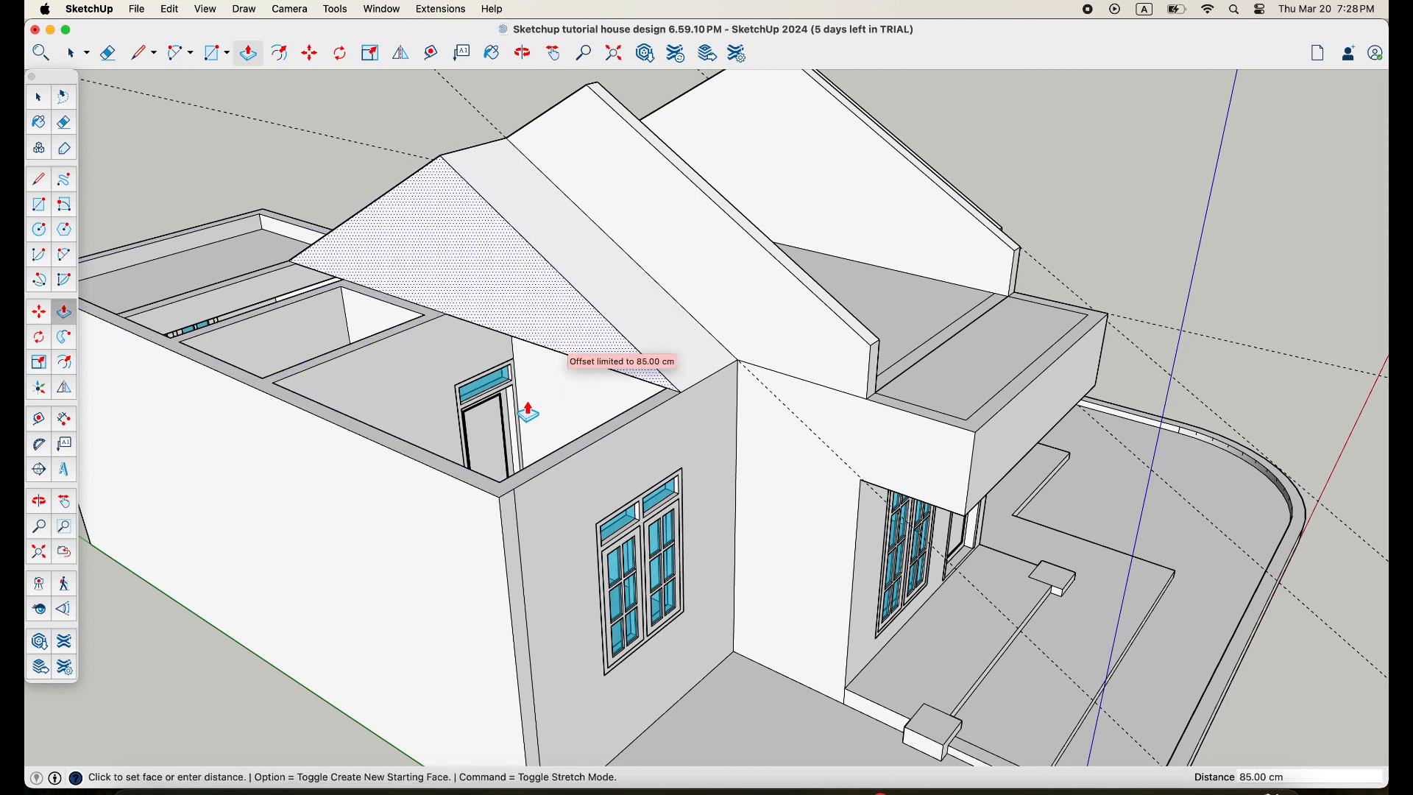
left_click(565, 372)
left_click(558, 310)
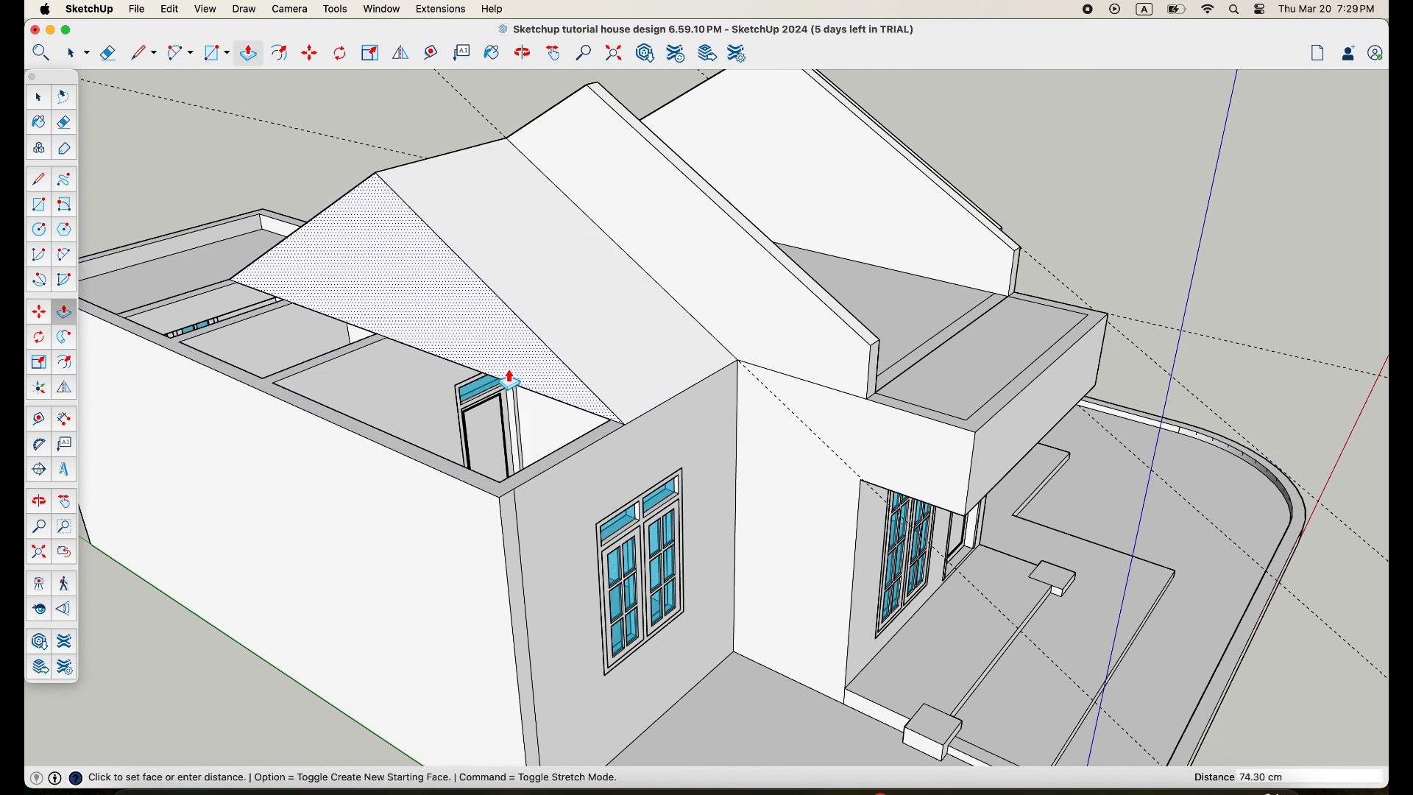
left_click(423, 473)
left_click(406, 408)
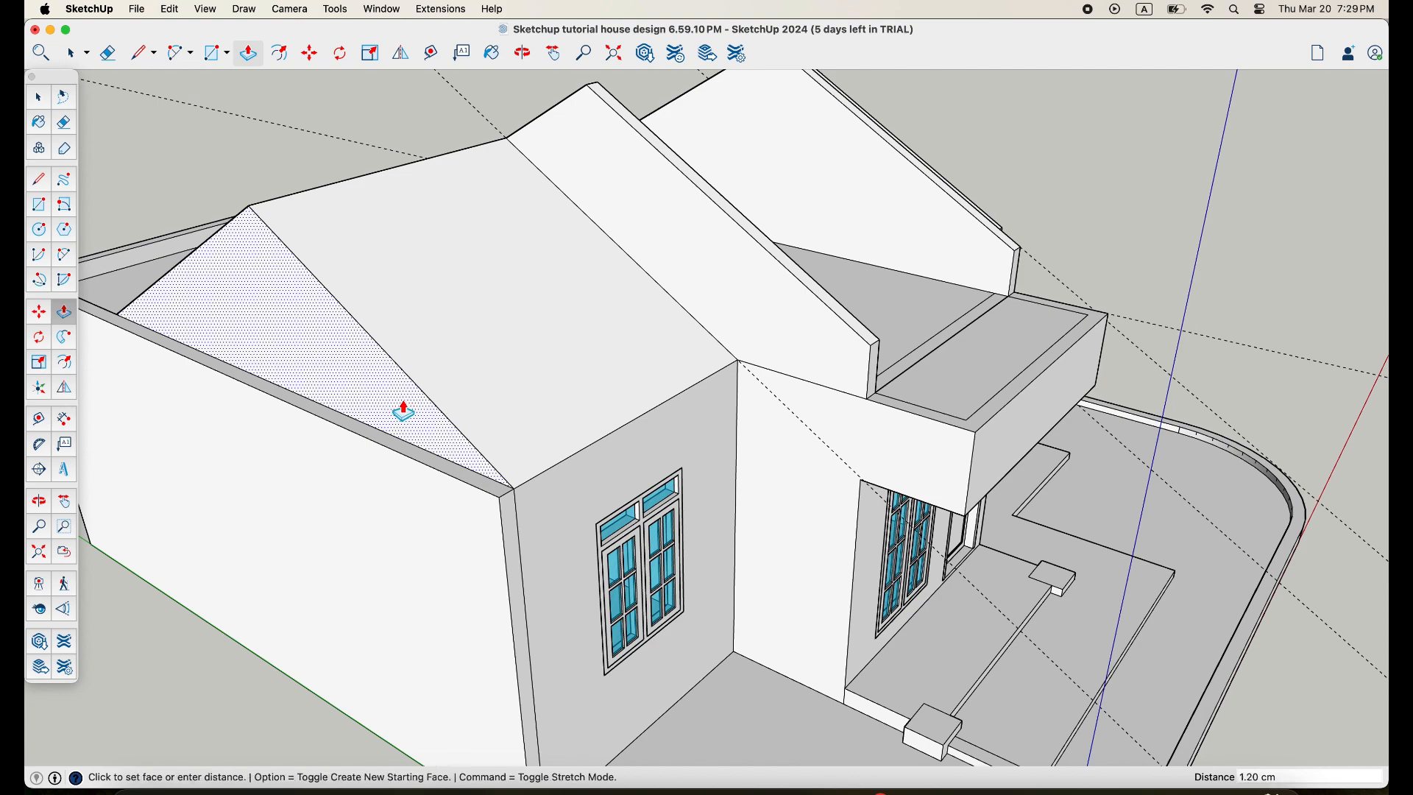
left_click(379, 451)
Draw a 285 cm ridge line connecting the peaks of the two central gable walls.
scroll(498, 479, "down", 5)
middle_click_drag(498, 479, 615, 544)
scroll(653, 489, "up", 3)
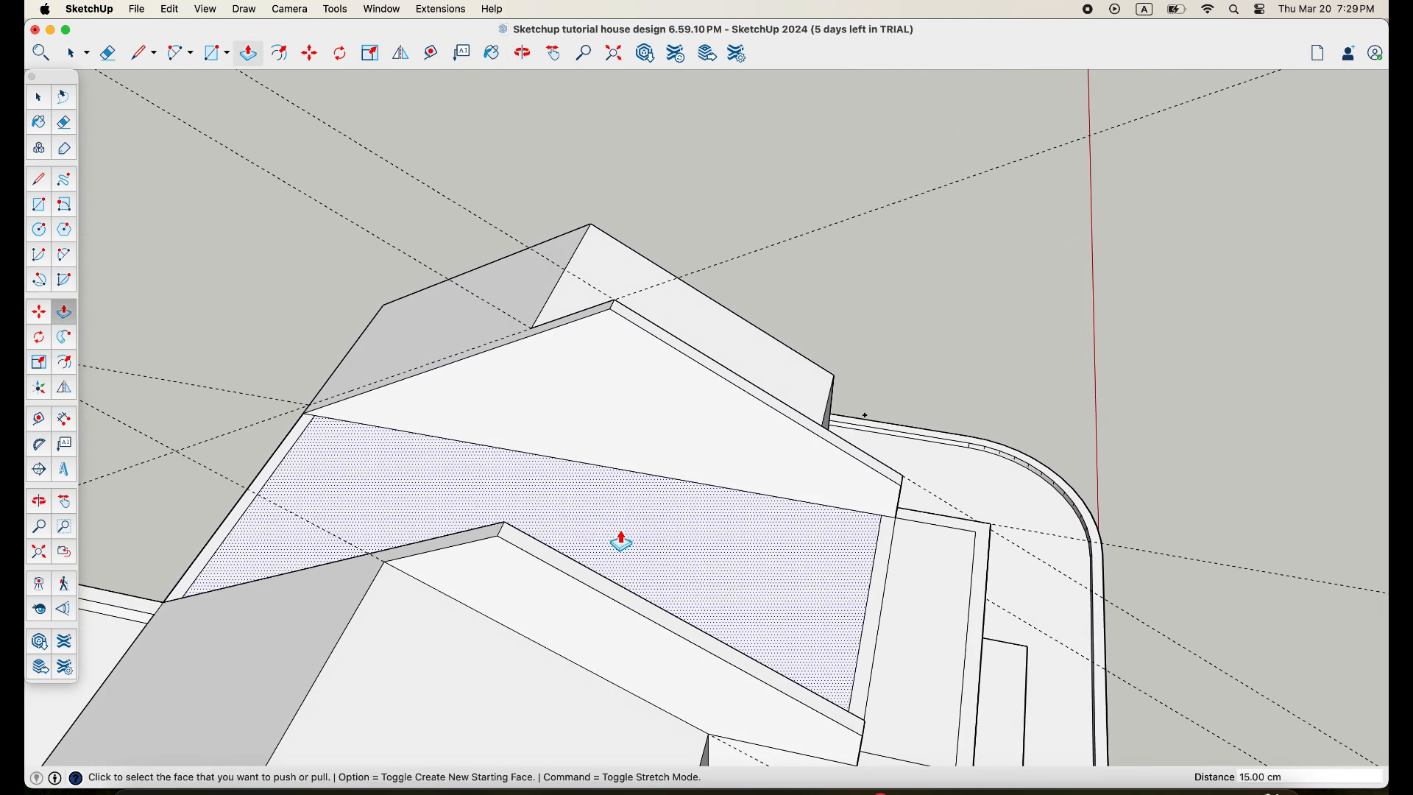
key("l")
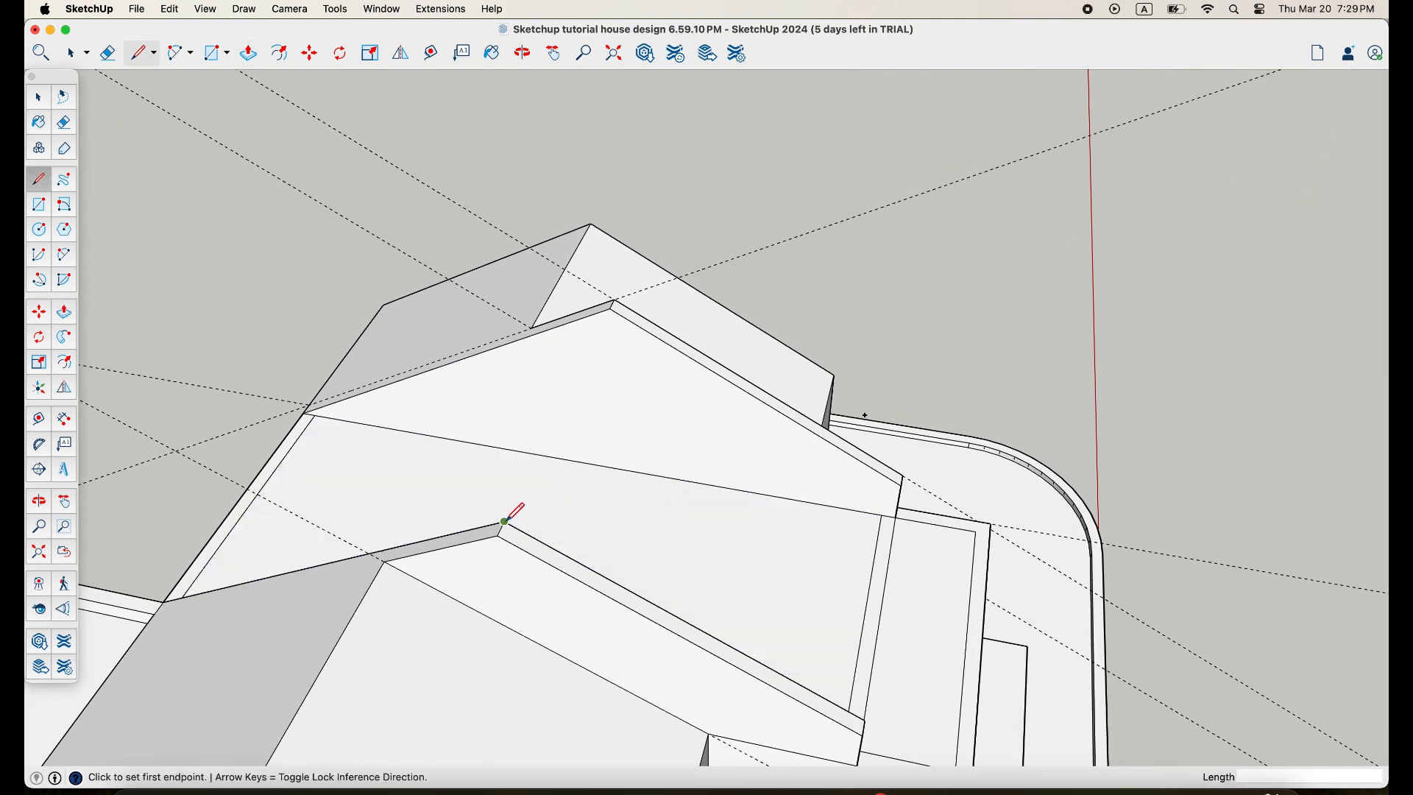
left_click(505, 522)
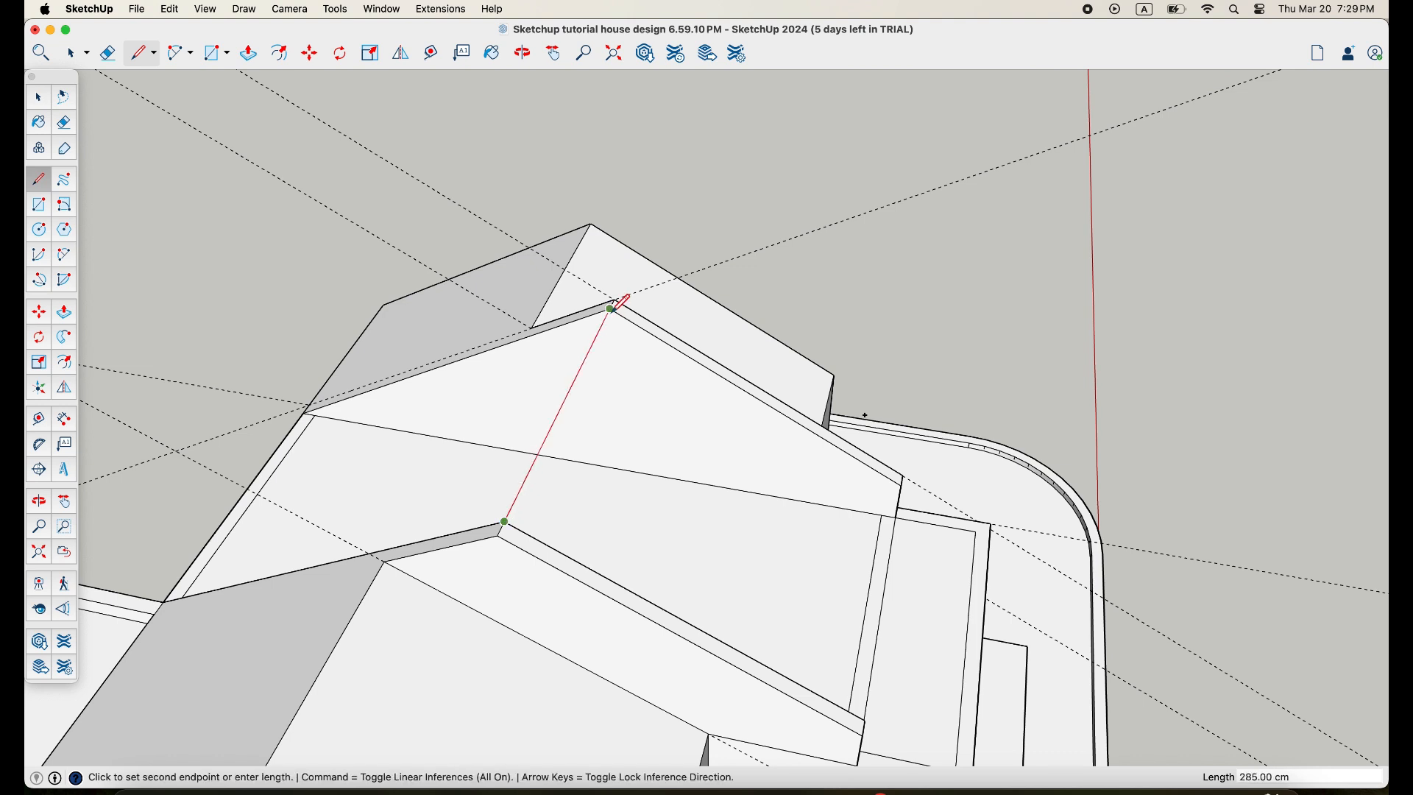
left_click(612, 308)
Draw the eave line between the front lower ends of the two central gable walls to close the roof surface.
middle_click_drag(632, 365, 773, 420)
left_click(861, 439)
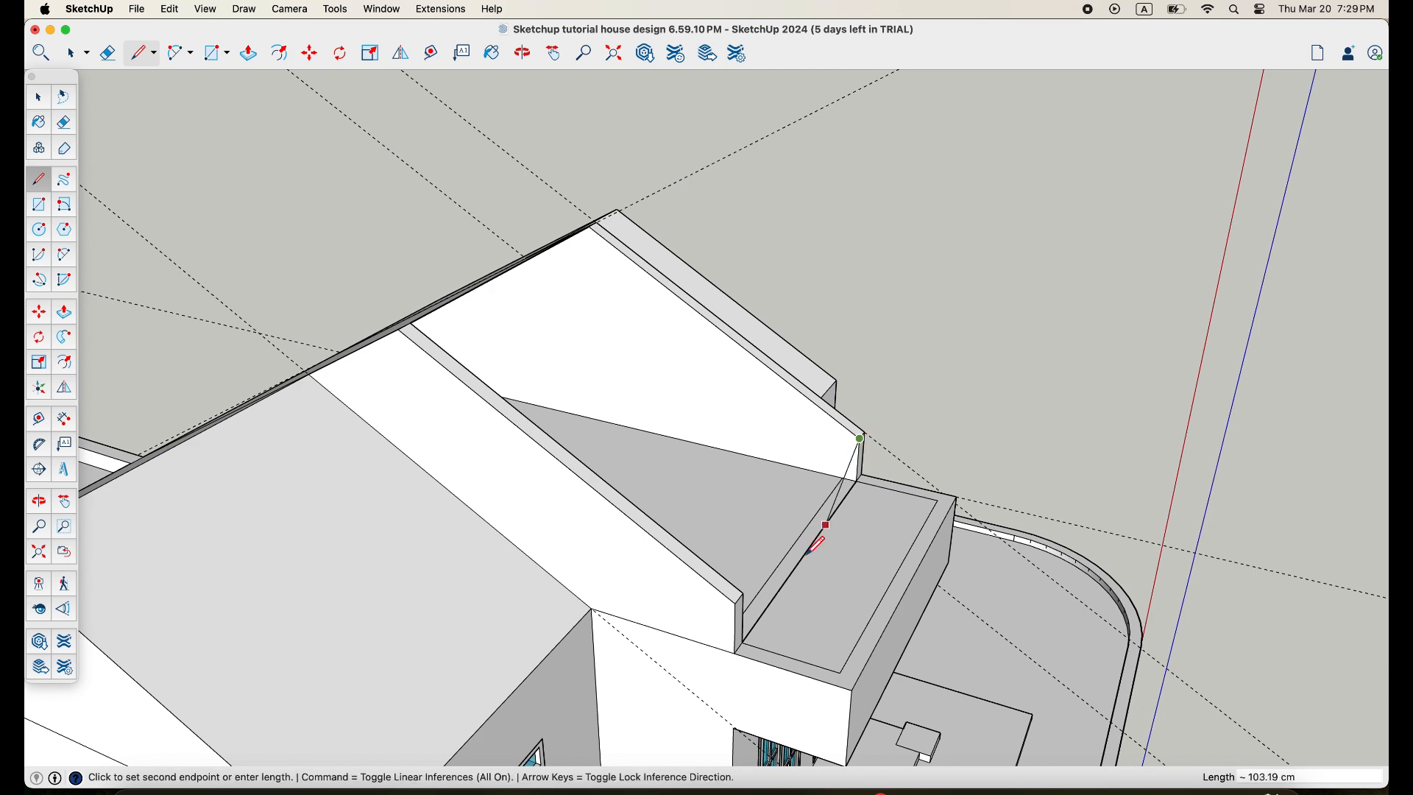
left_click(745, 591)
Erase the sloping guide lines crossing the roof.
middle_click_drag(765, 561, 638, 537)
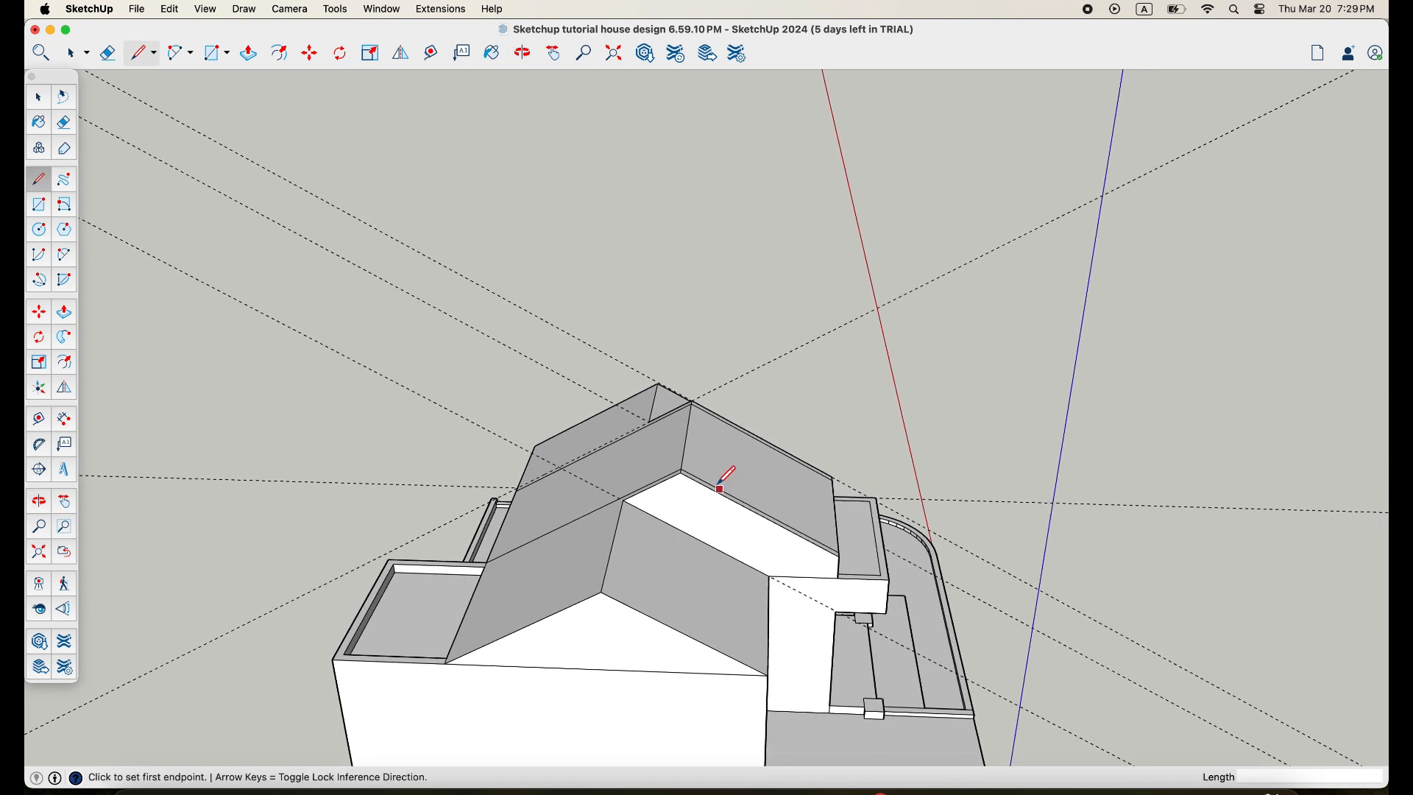
key("e")
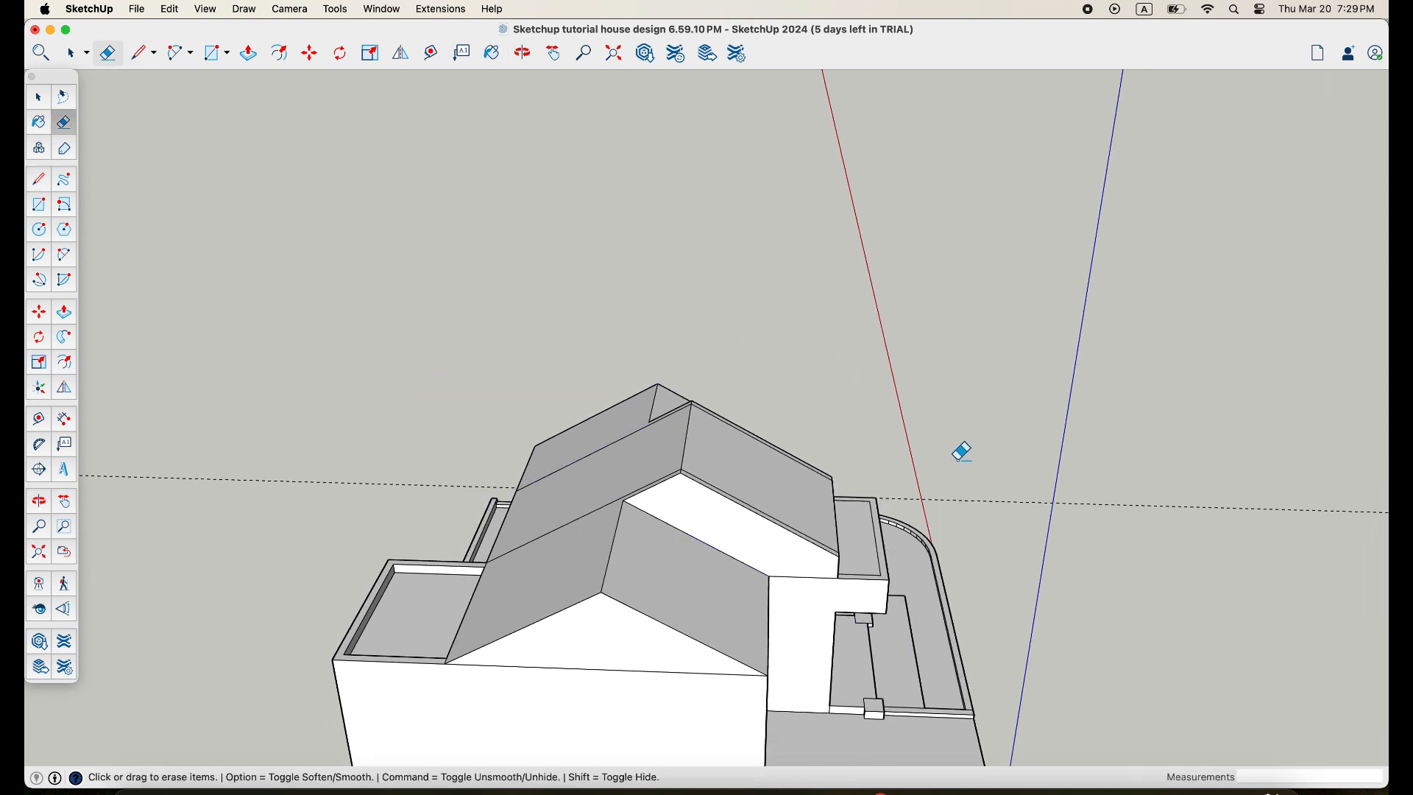
scroll(653, 400, "down", 5)
Select the two sloped edges along the gable wall's inner side and offset them outward above the roof.
scroll(655, 427, "up", 10)
mouse_move(656, 451)
middle_mouse_down()
mouse_move(675, 514)
mouse_move(714, 530)
middle_mouse_up()
scroll(714, 530, "up", 2)
key("space")
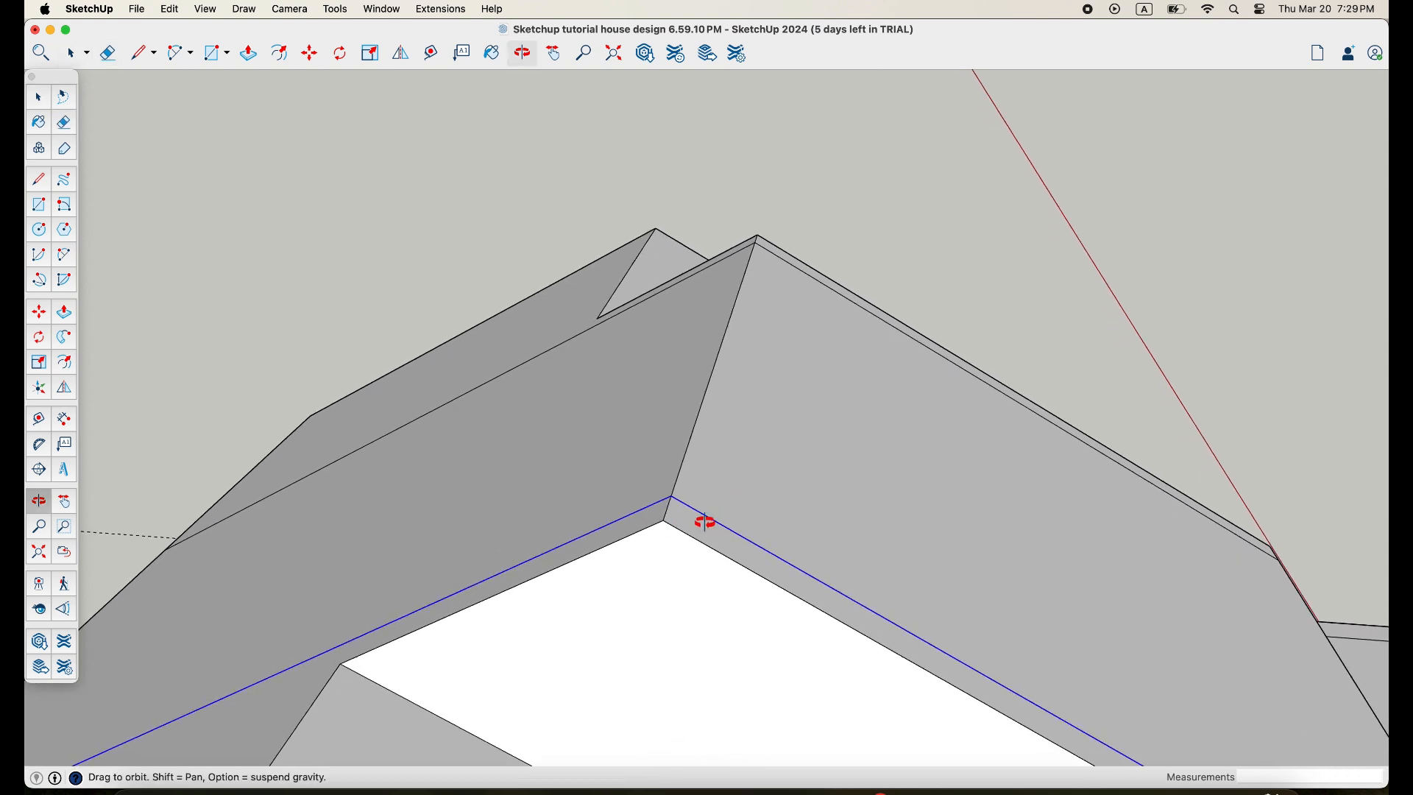
scroll(707, 527, "down", 3)
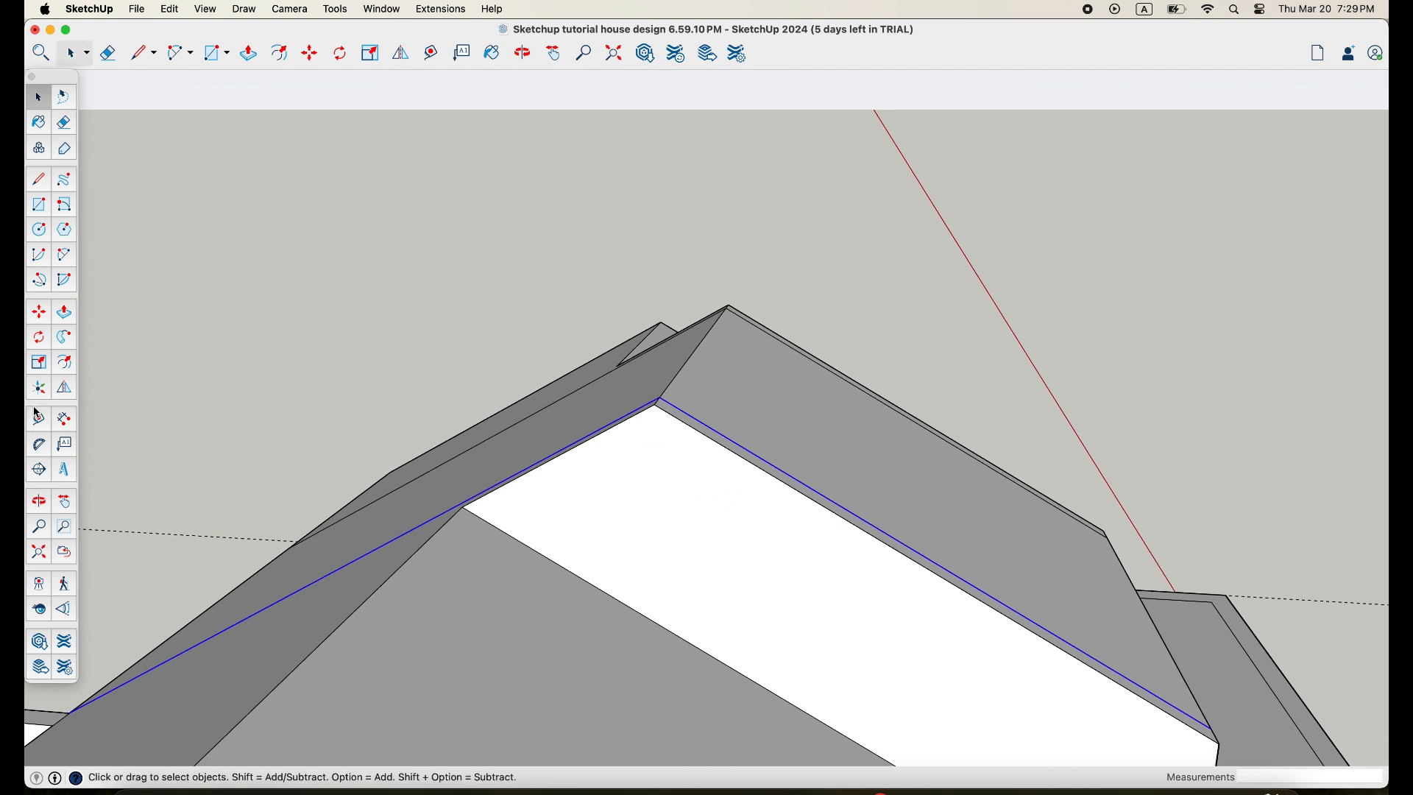
left_click(65, 362)
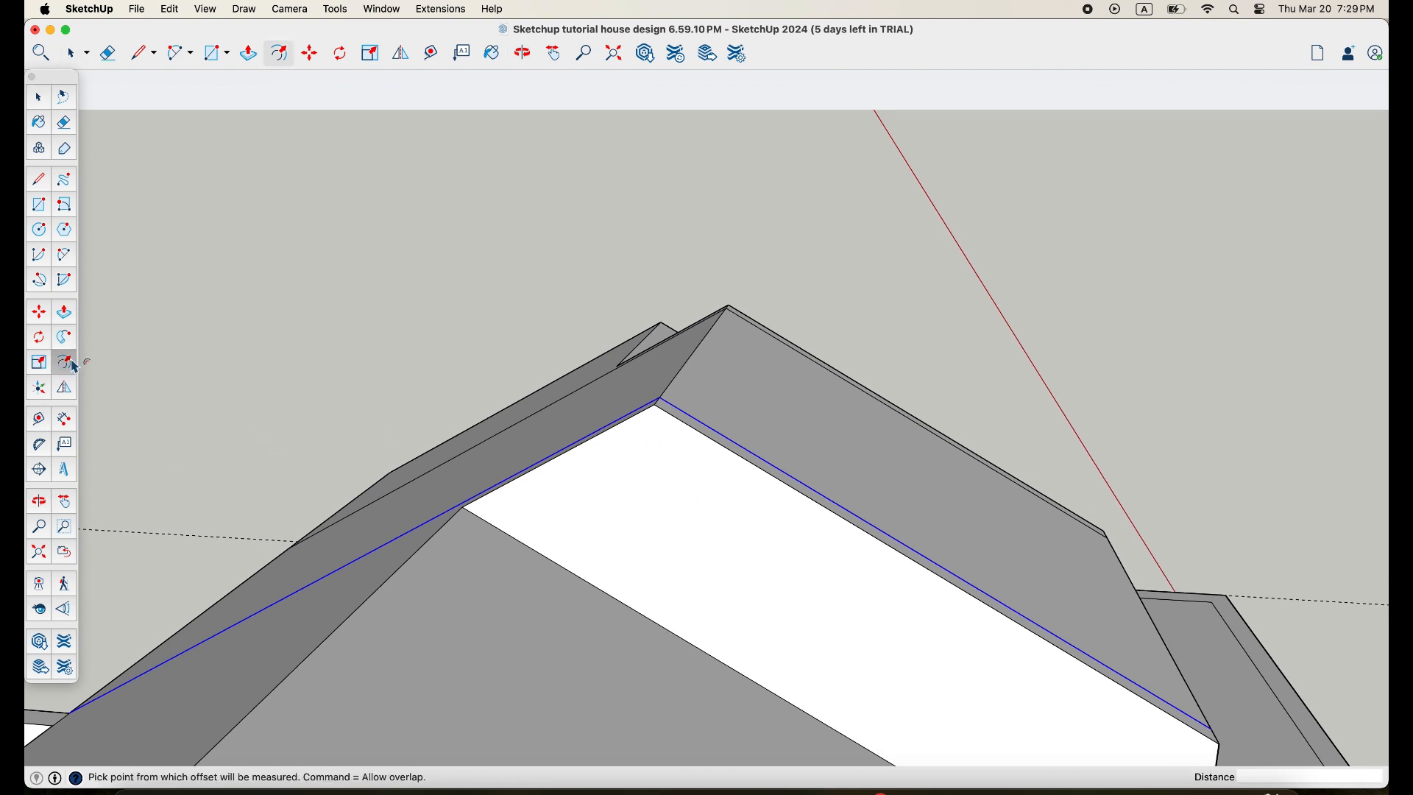
left_click(706, 426)
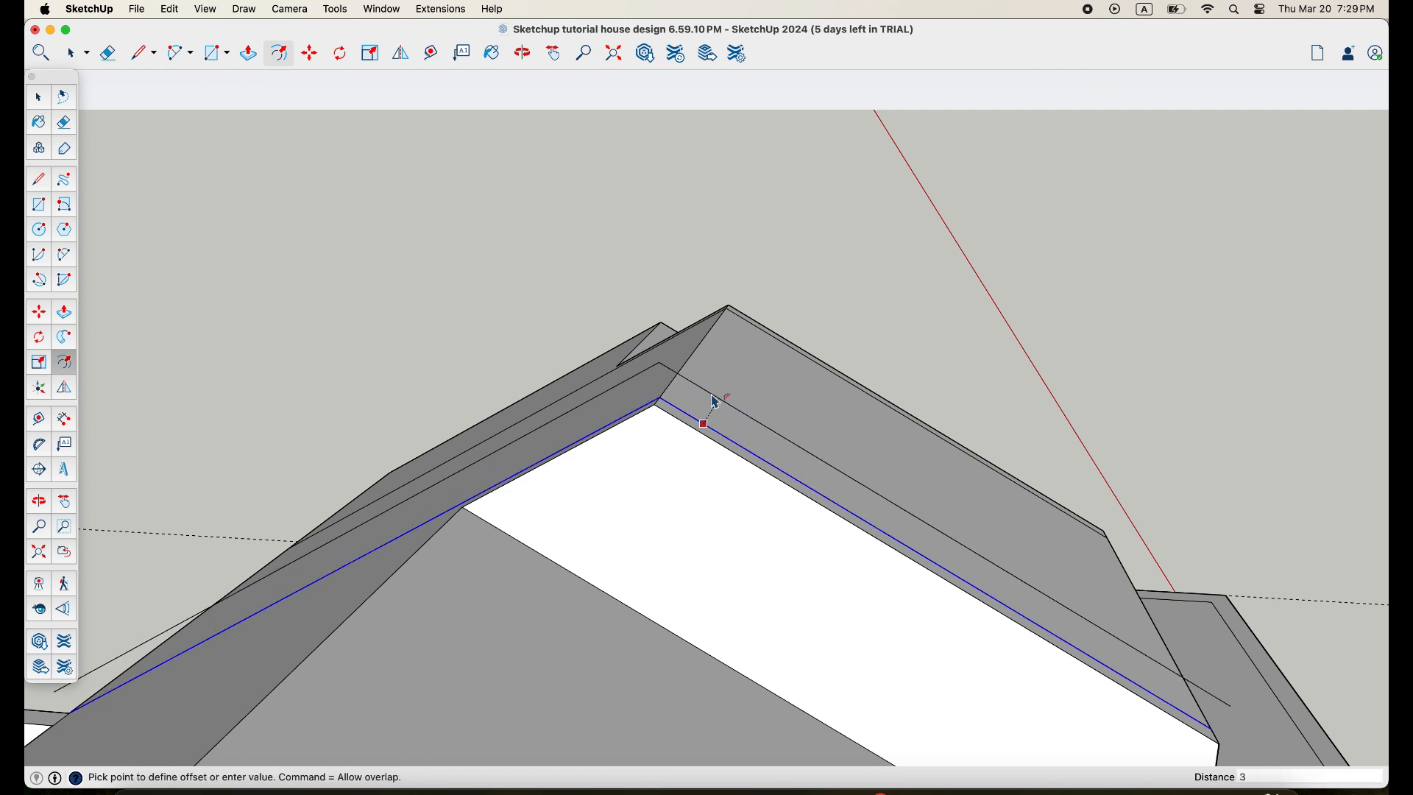
Draw short lines closing both lower ends between the offset lines and the original gable edges.
middle_click_drag(713, 403, 574, 479)
key("l")
scroll(1056, 577, "up", 5)
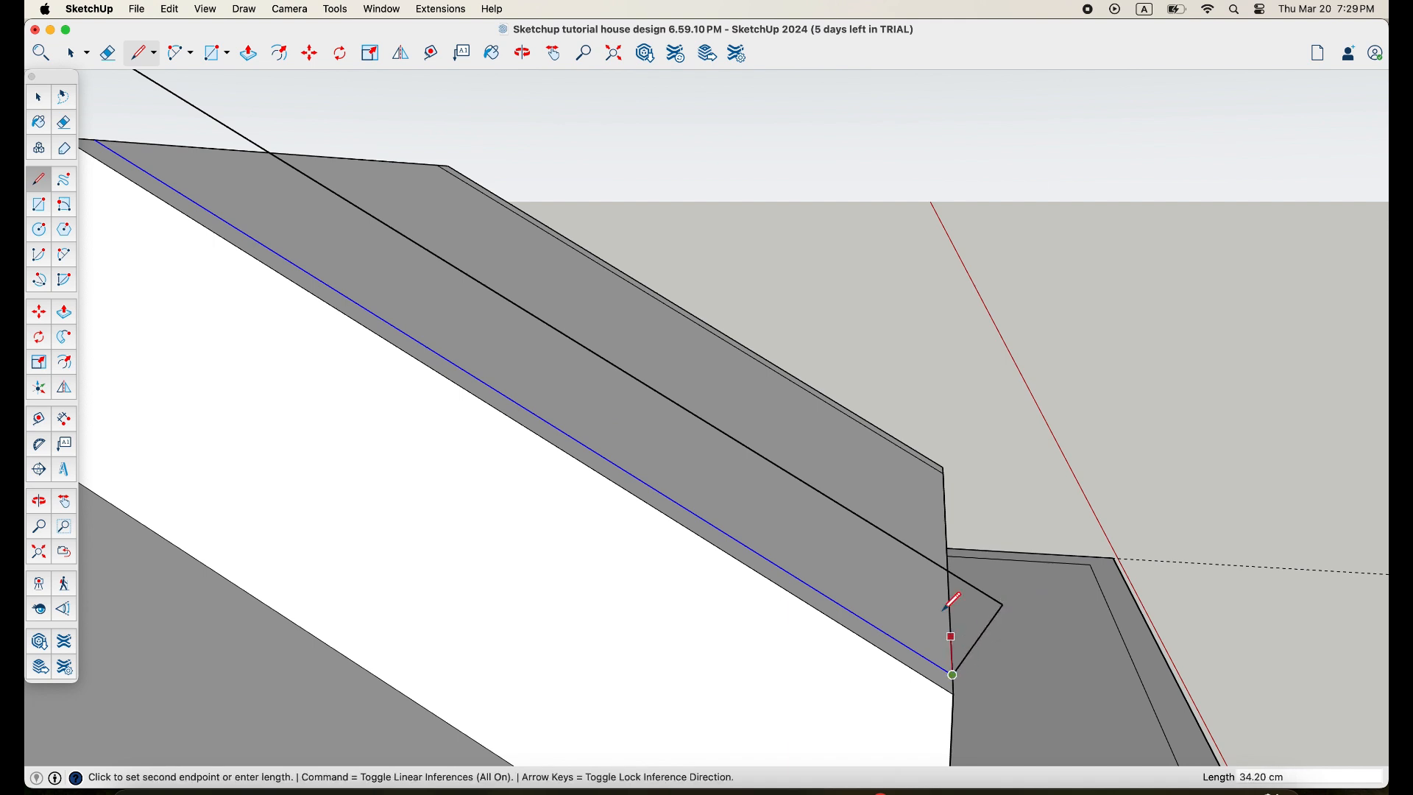
key("space")
middle_click_drag(665, 558, 789, 611)
key("l")
scroll(353, 637, "up", 5)
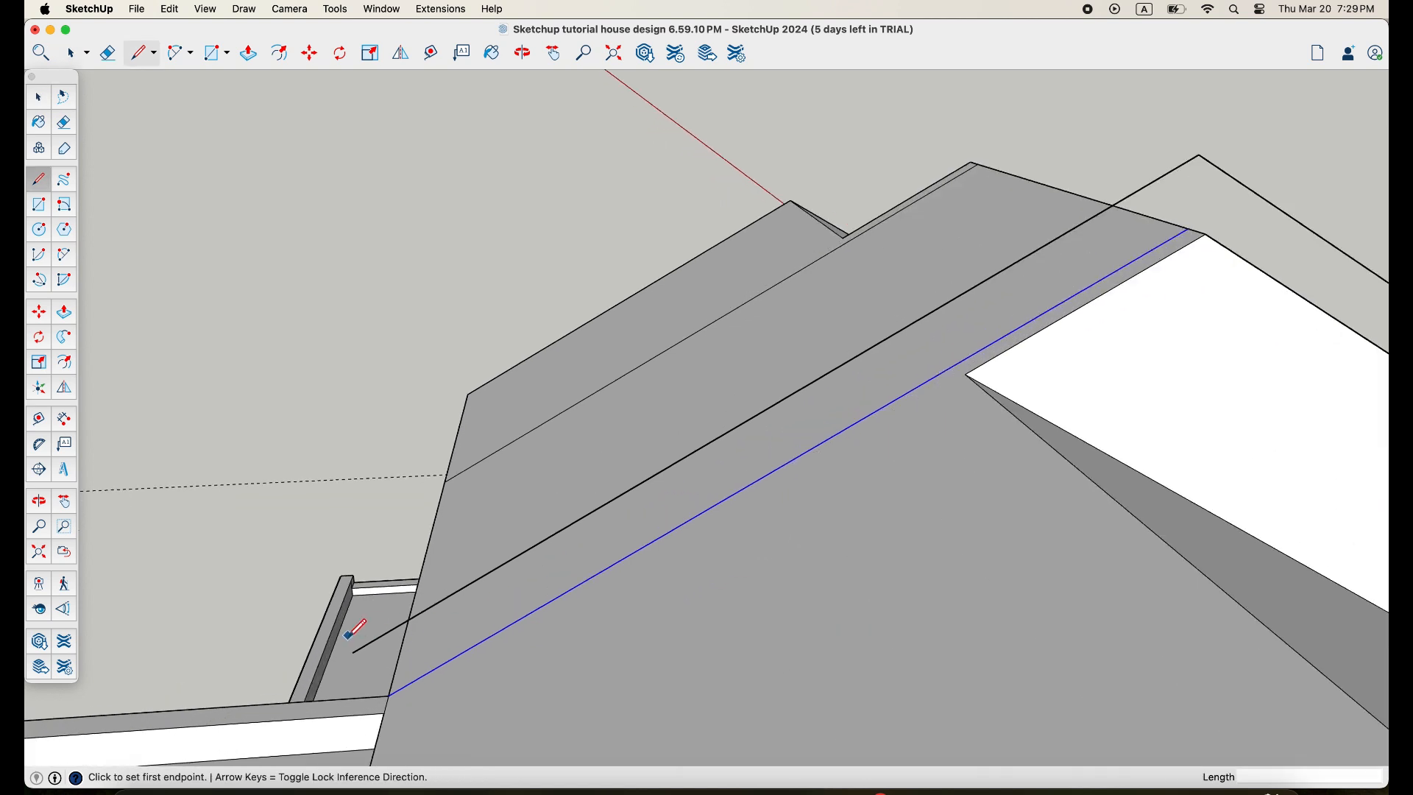
left_click(353, 653)
Push/Pull the closed roof profile 285 cm across to the opposite gable wall.
scroll(442, 677, "down", 6)
middle_click_drag(555, 659, 915, 567)
scroll(1027, 462, "up", 3)
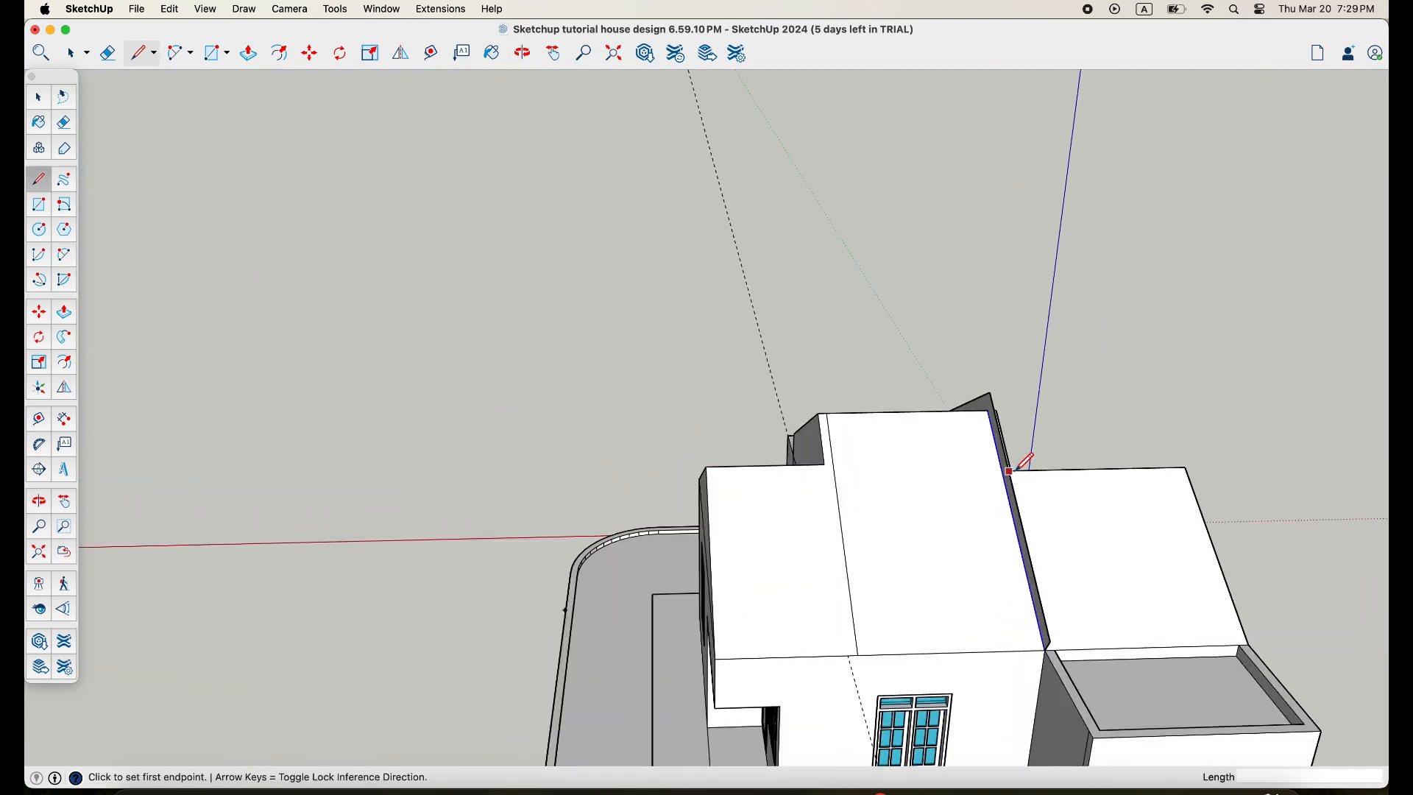
scroll(1027, 462, "up", 2)
key("p")
middle_click_drag(925, 505, 1076, 412)
left_click_drag(1077, 412, 684, 527)
middle_click_drag(684, 527, 750, 669)
left_click_drag(750, 669, 740, 551)
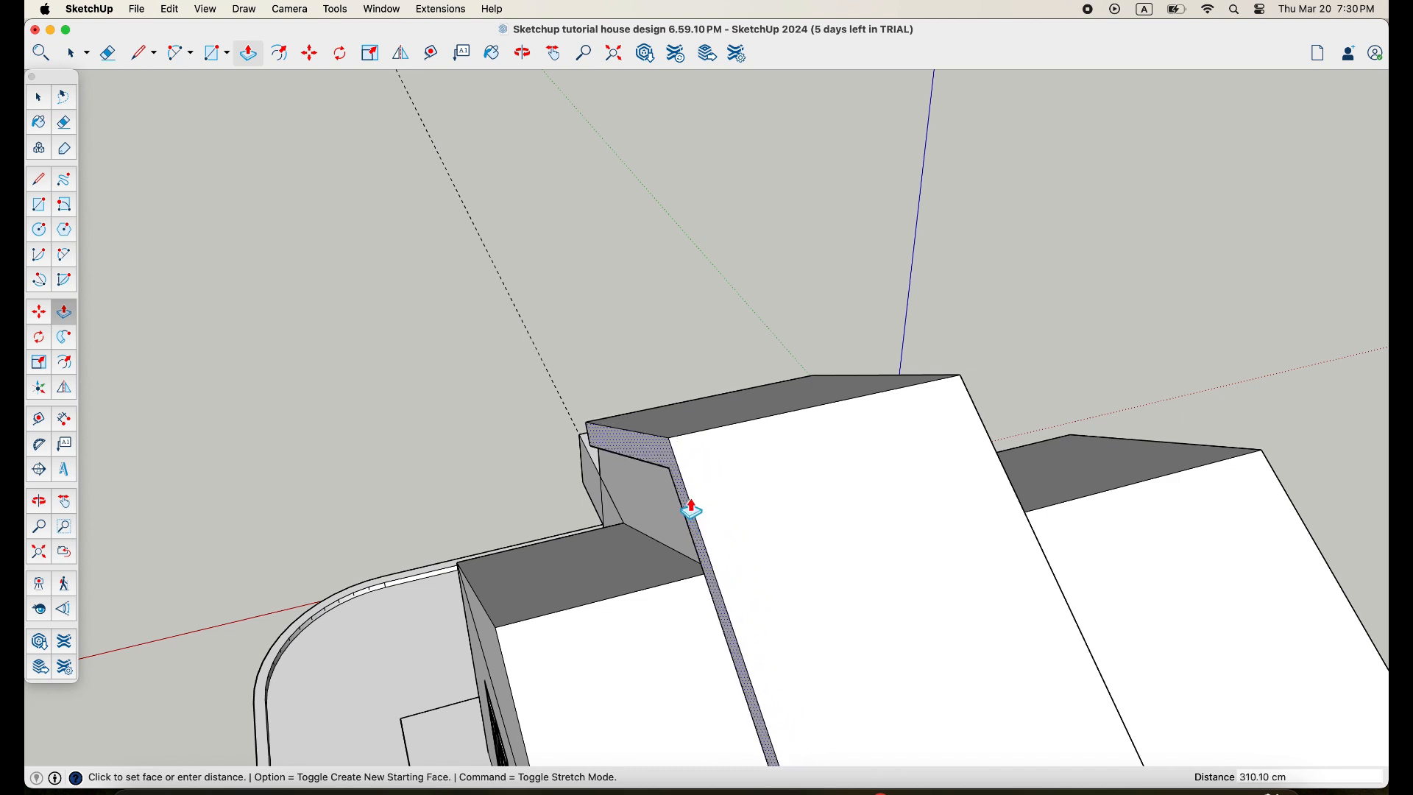
left_click(750, 625)
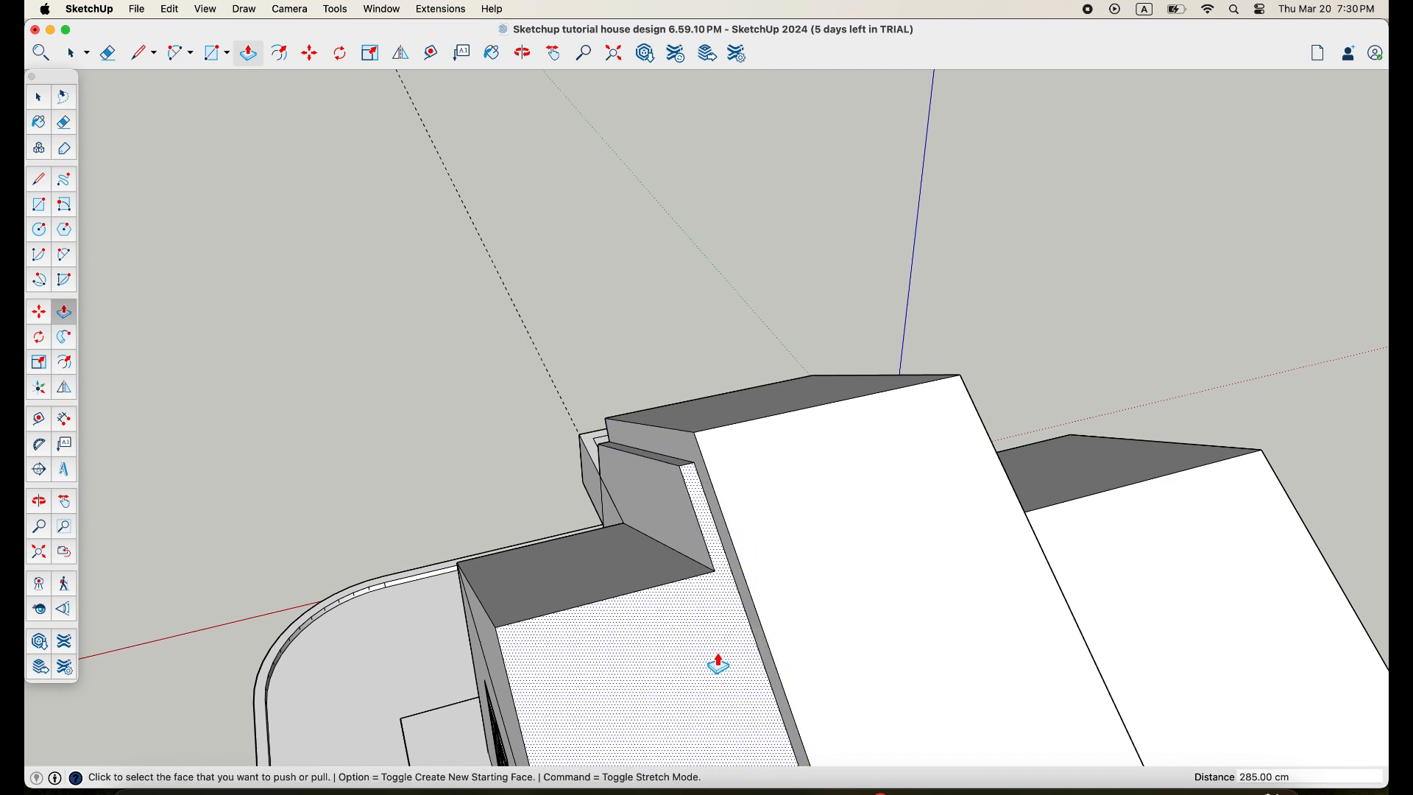
Extend the end face of the roof slab 15 cm to cover the gable wall's thickness.
middle_click_drag(719, 662, 886, 643)
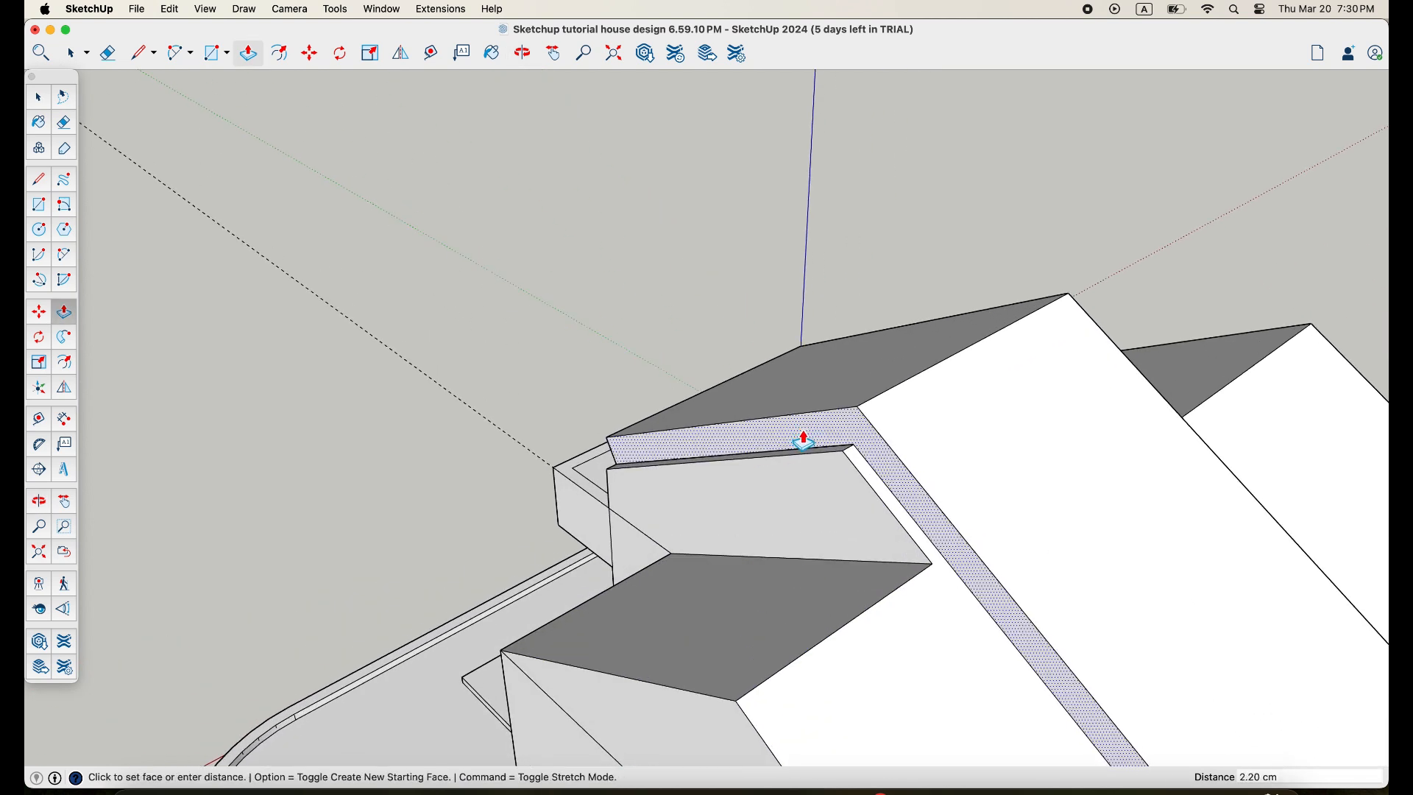
left_click(827, 487)
middle_click_drag(829, 489, 683, 496)
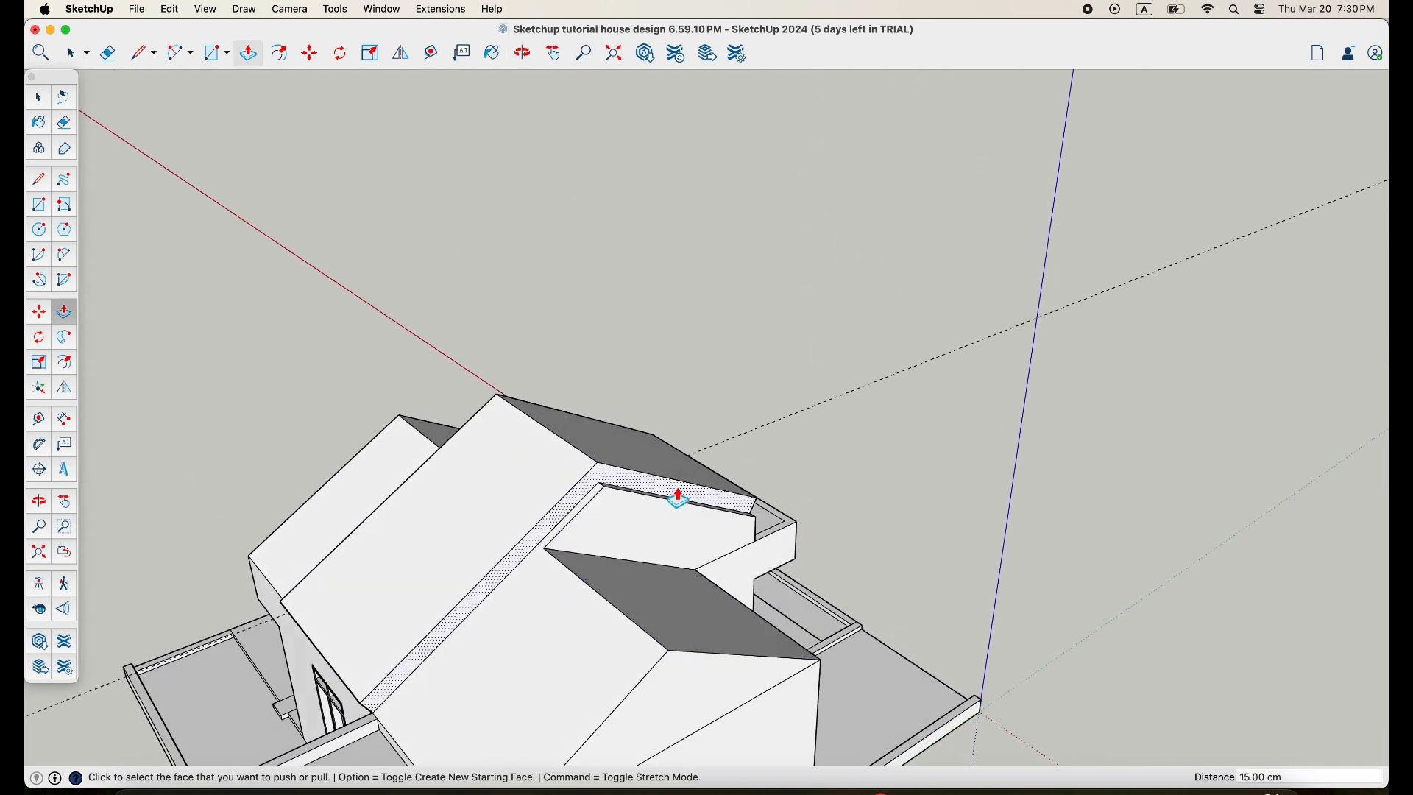
Extend the roof slab's other end face over the remaining gable wall until it is flush with the outer face.
scroll(683, 497, "up", 5)
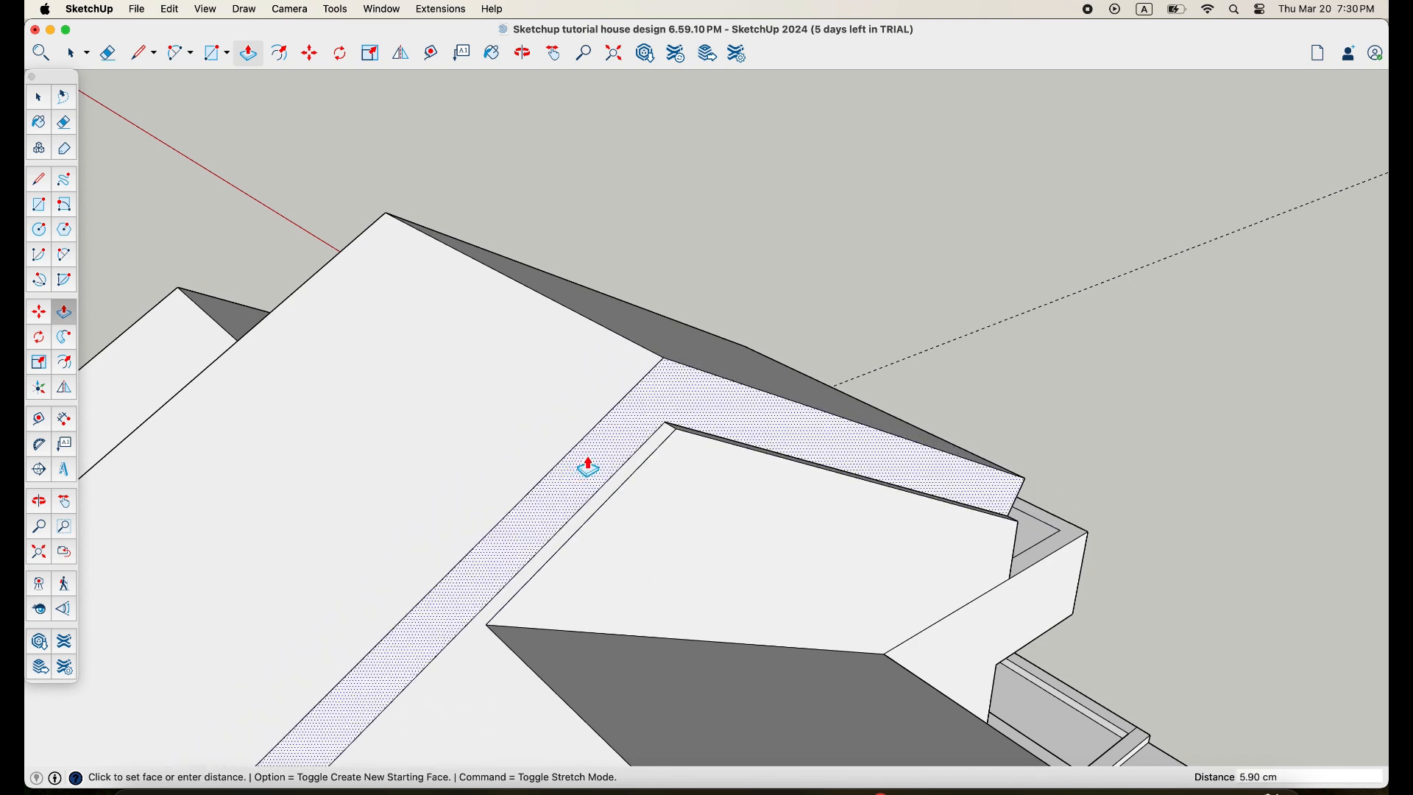
middle_click_drag(587, 618, 713, 620)
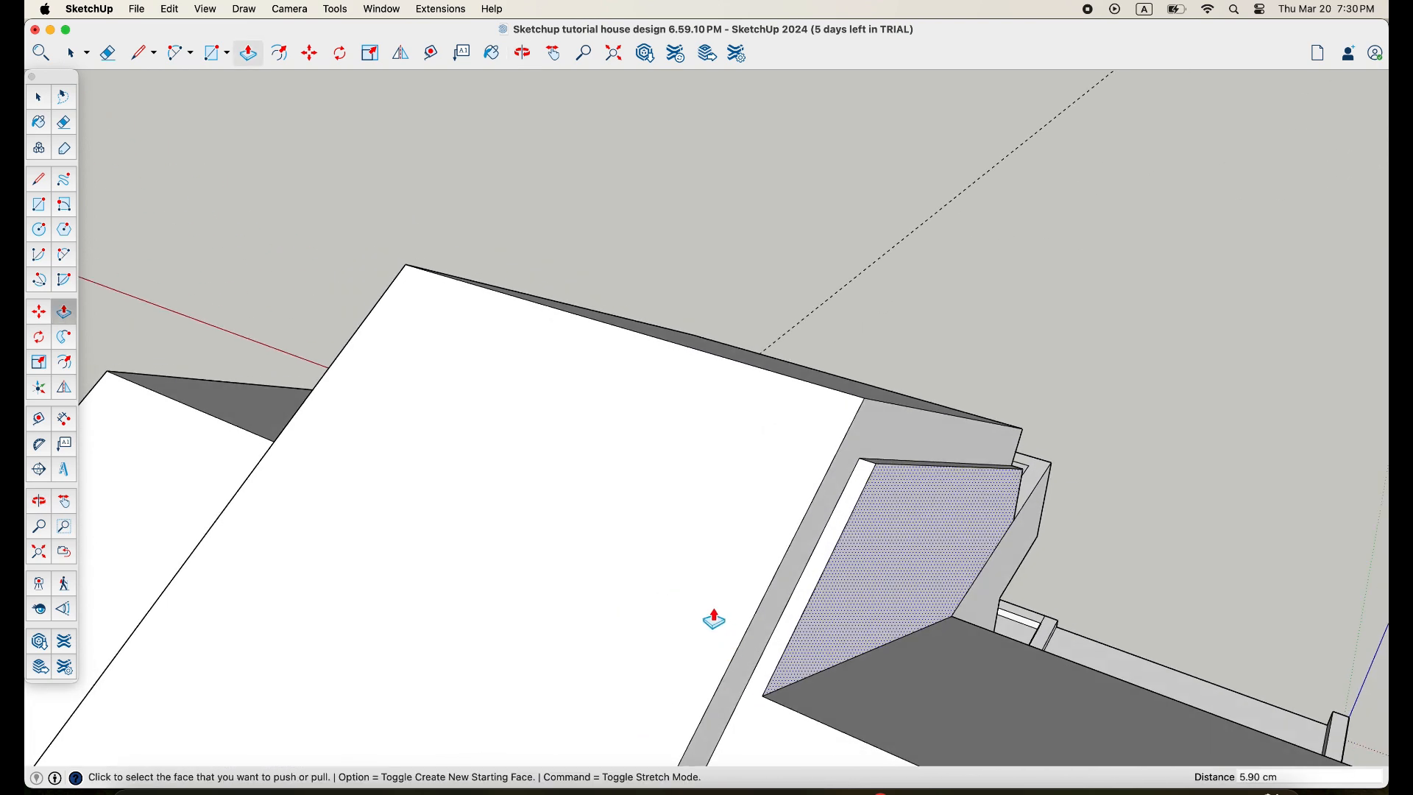
left_click(802, 587)
left_click(823, 587)
Copy the central roof slab's end edges to the front corner of the narrower right wing's roof and erase the overhanging excess.
middle_click_drag(820, 584, 649, 543)
scroll(621, 549, "up", 10)
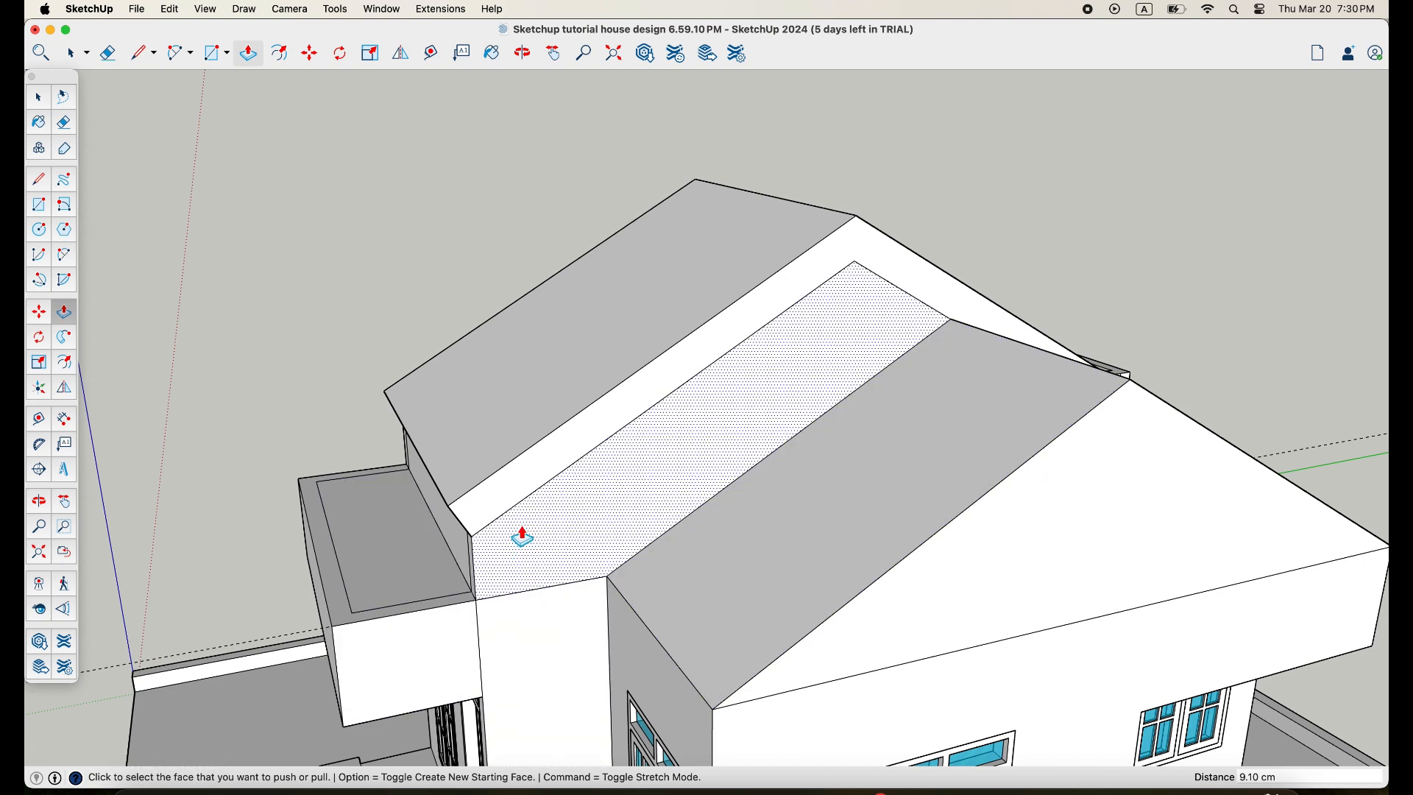
key("space")
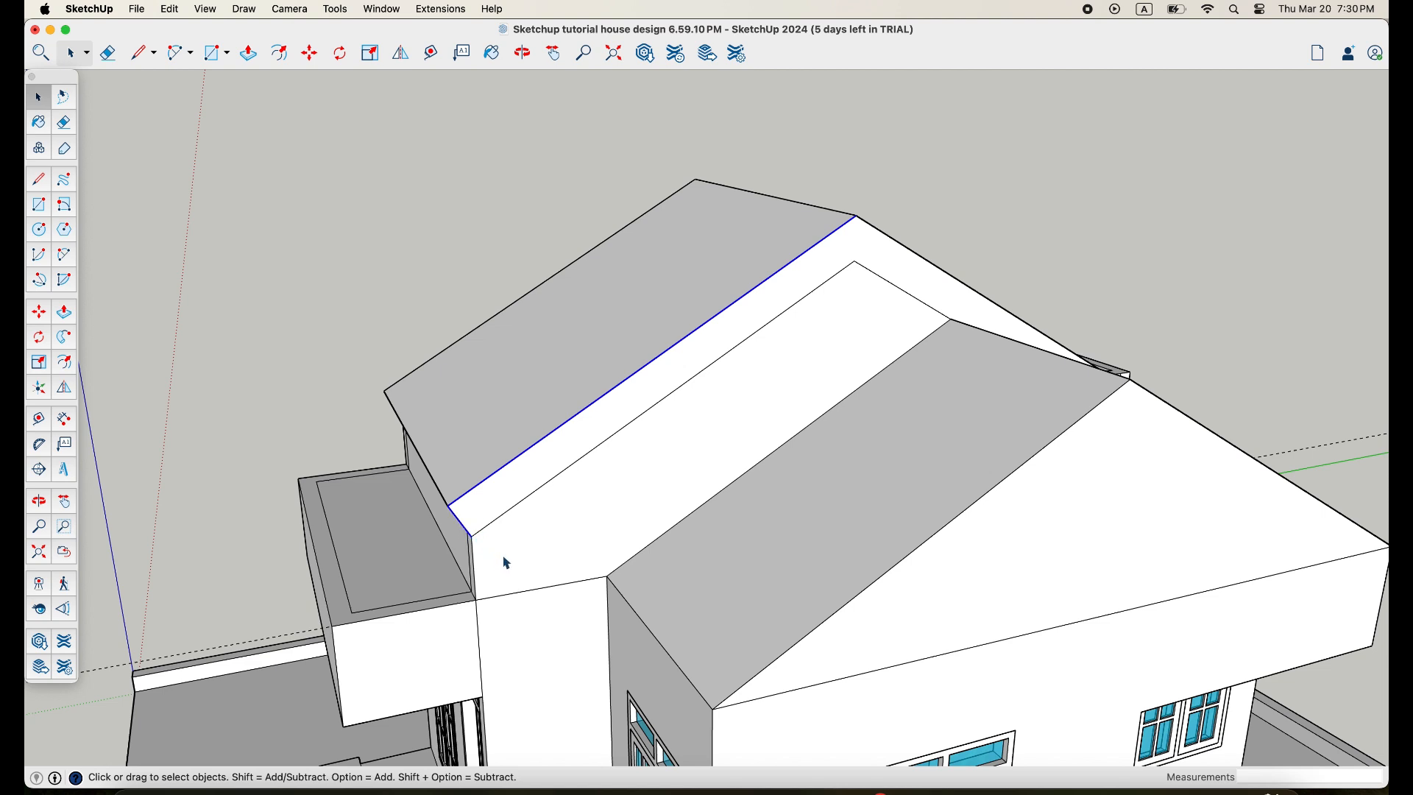
key("m")
key("alt")
left_click(475, 538)
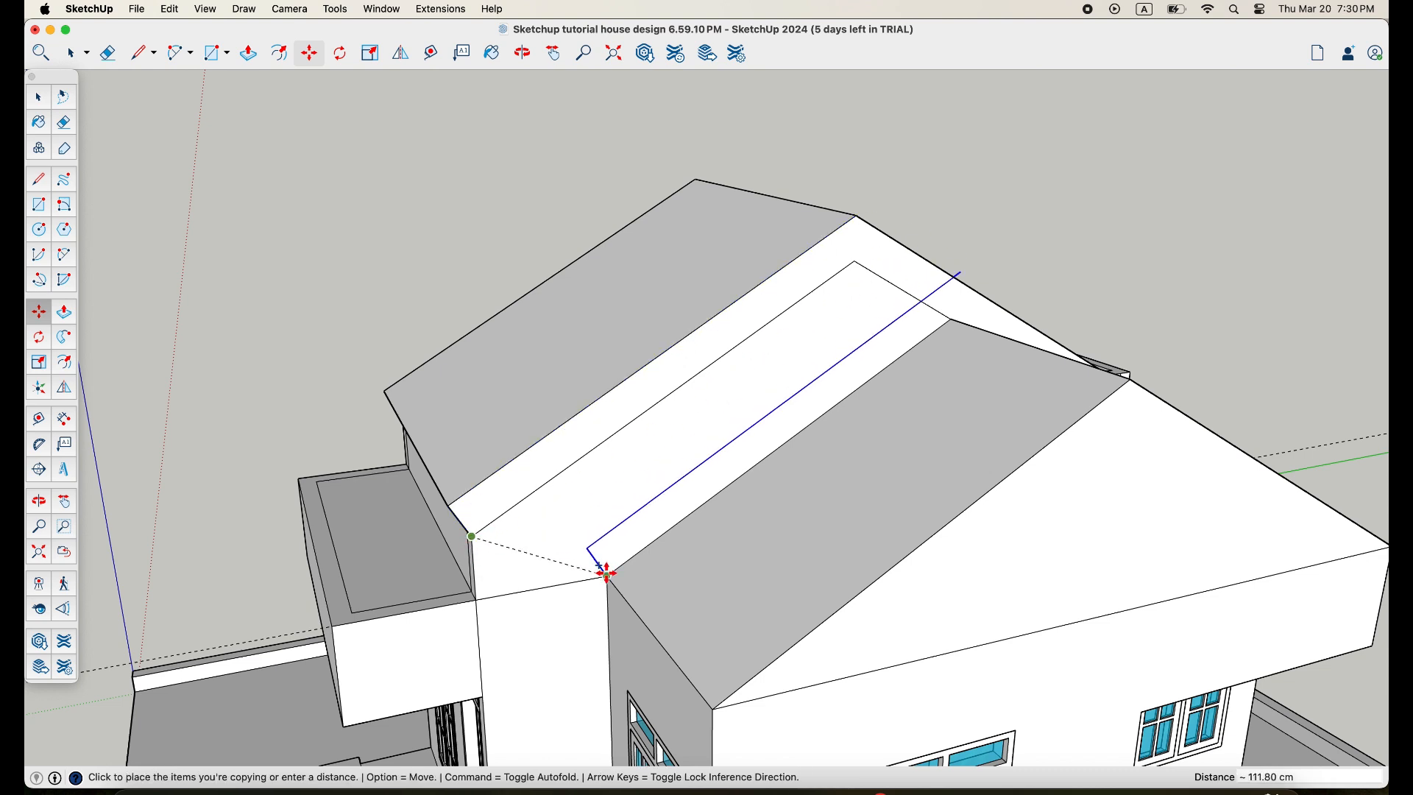
left_click(607, 576)
middle_click_drag(649, 607, 615, 612)
key("e")
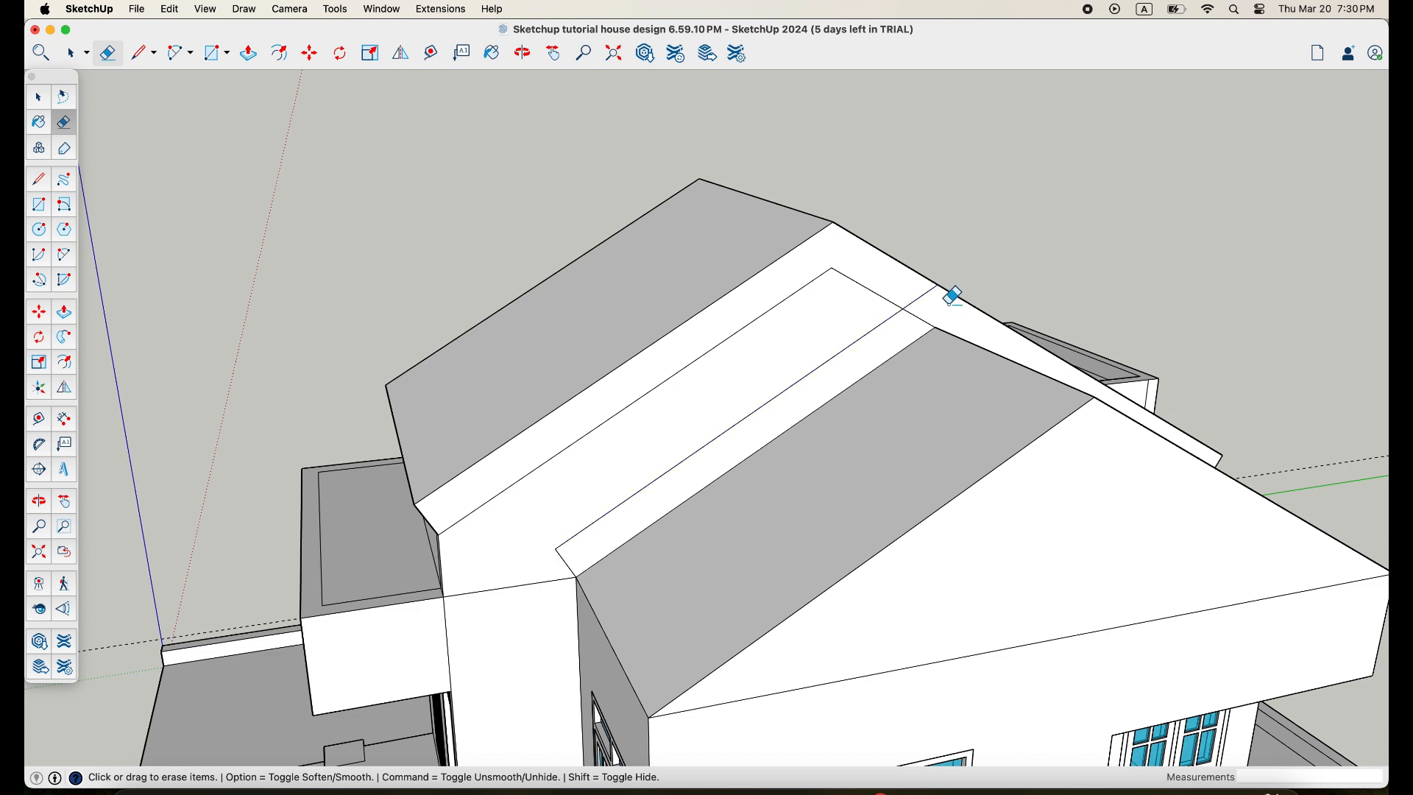
scroll(955, 295, "up", 2)
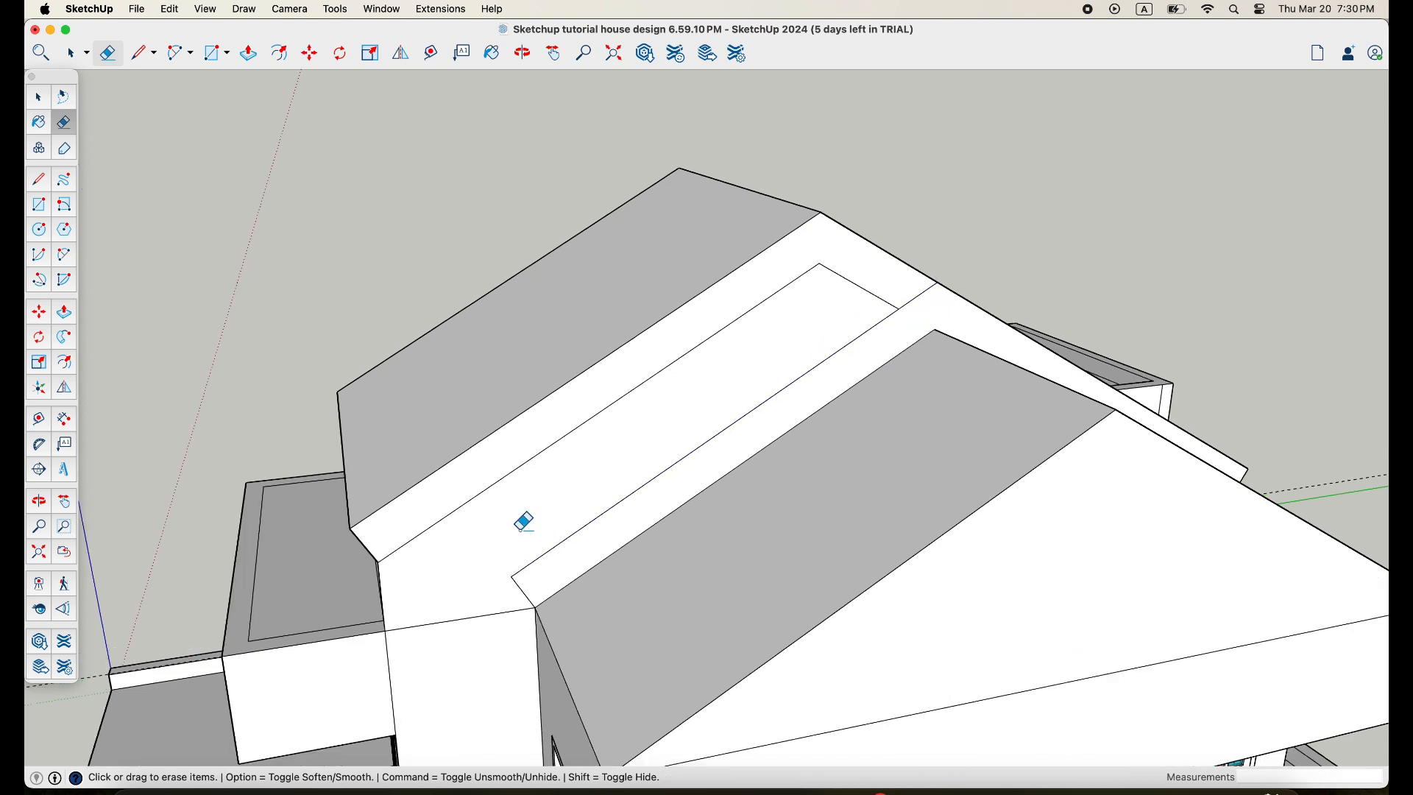
Push/Pull the new roof profile 200 cm outward over the right wing.
key("p")
left_click(719, 473)
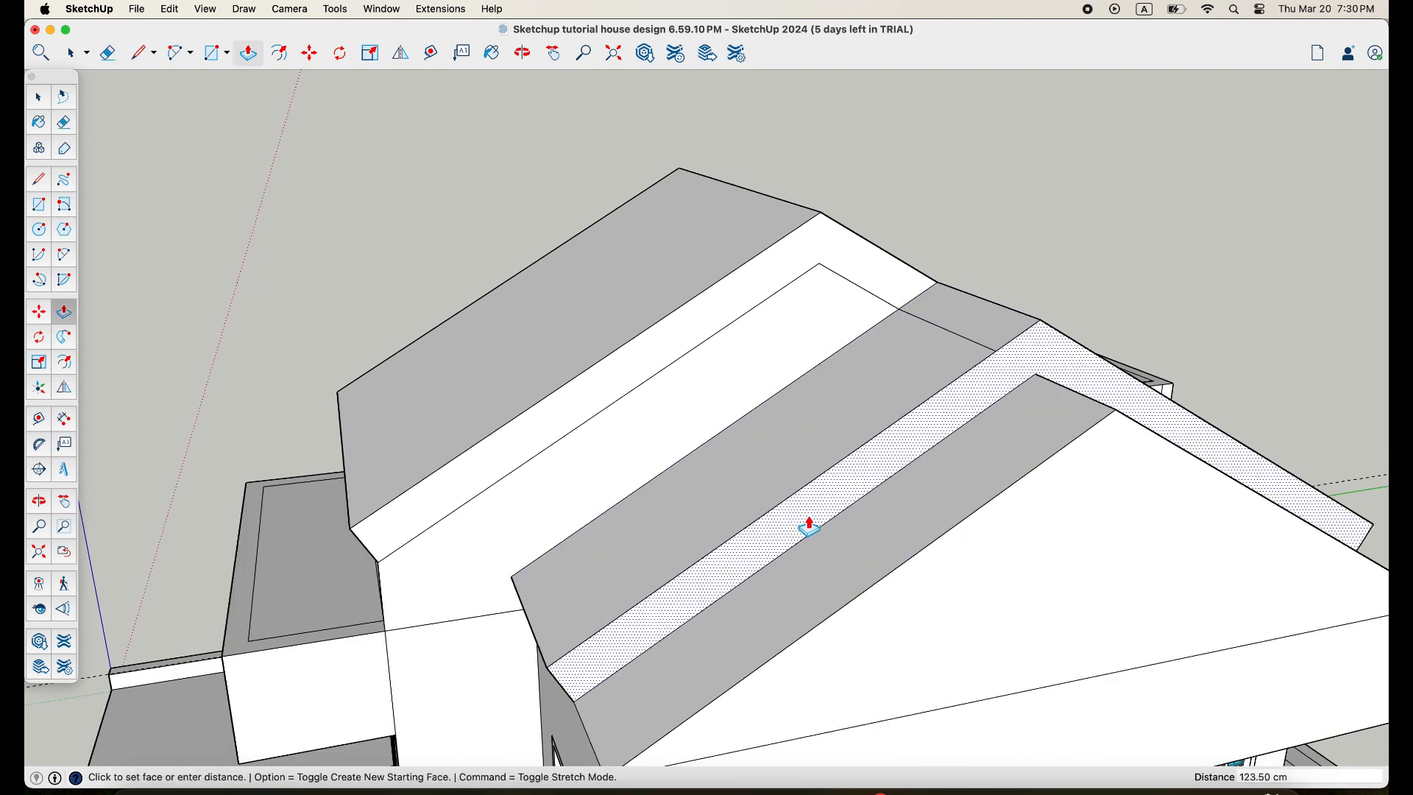
left_click(901, 568)
scroll(889, 588, "down", 4)
middle_click_drag(887, 589, 905, 559)
scroll(906, 560, "up", 6)
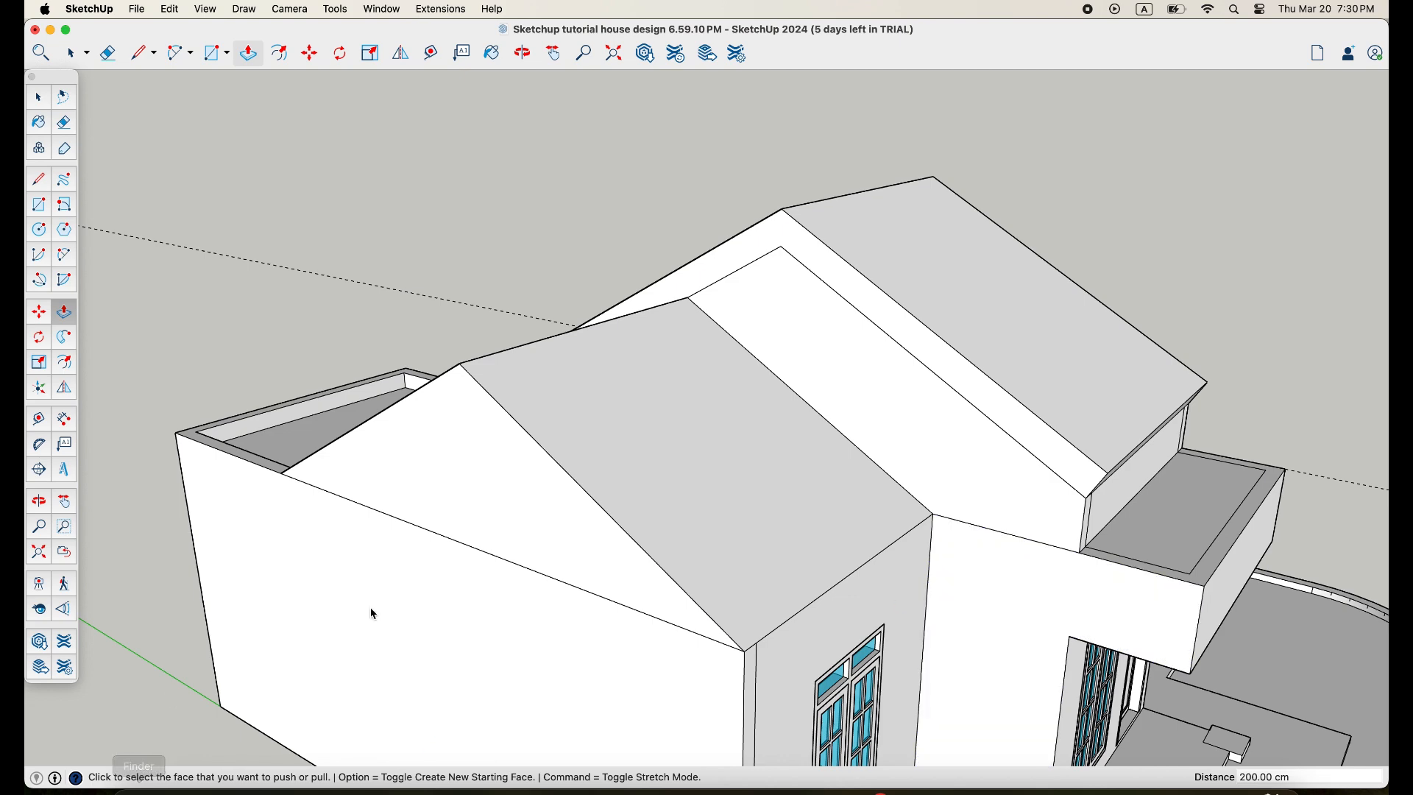
Copy the central slab's end edges to the front corner of the wider left wing's roof and erase the overhanging excess.
middle_click_drag(788, 545, 725, 538)
scroll(979, 489, "up", 3)
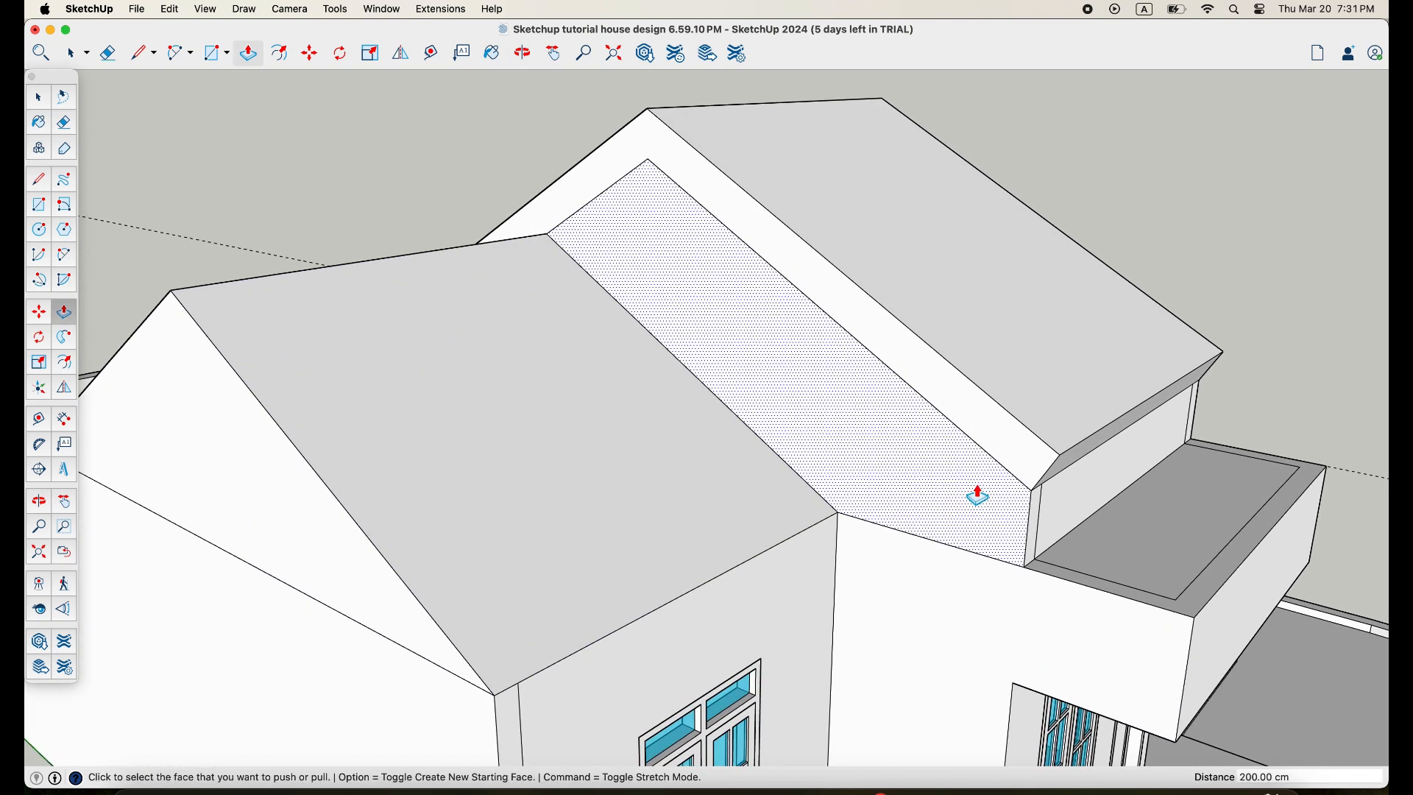
key("space")
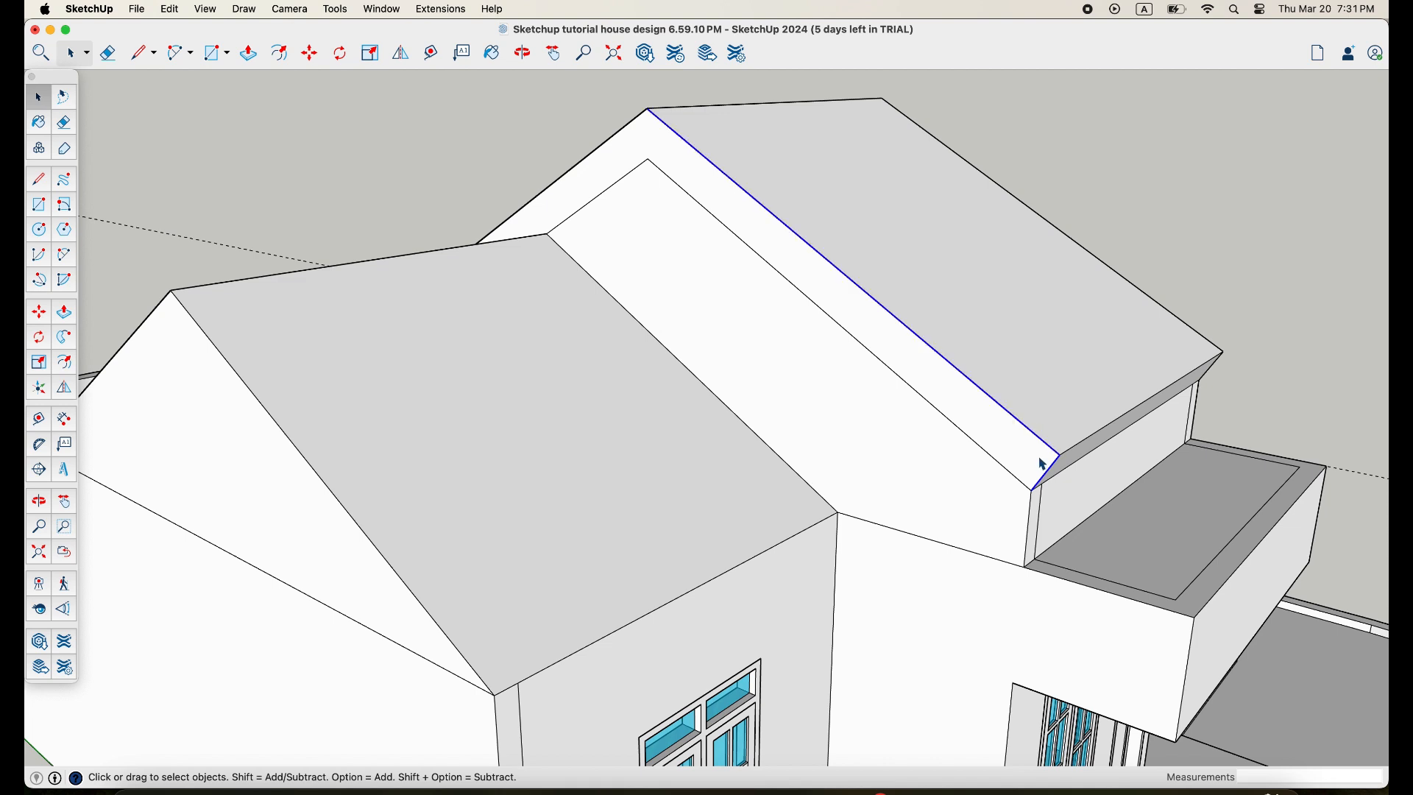
key("m")
key("alt")
left_click(1036, 488)
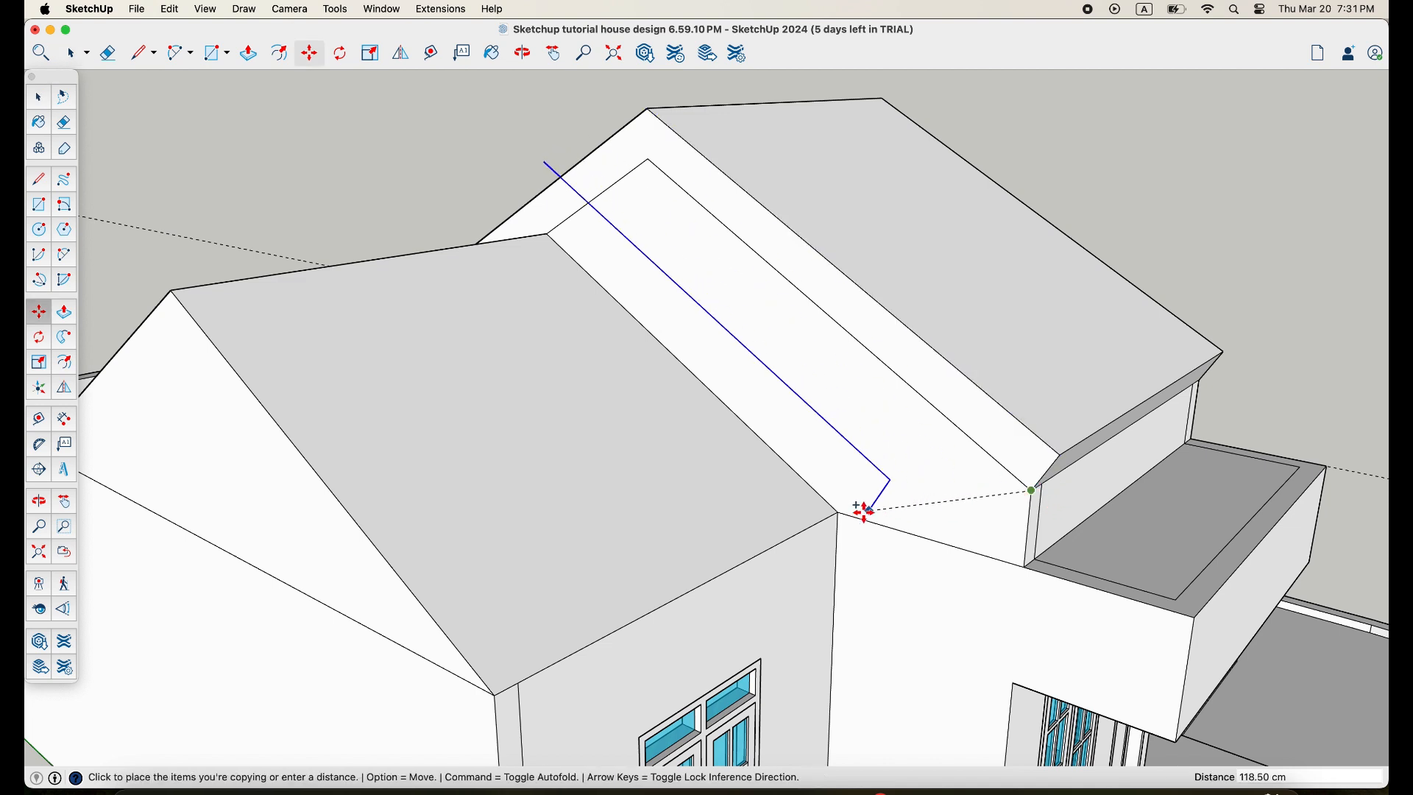
left_click(838, 512)
middle_click_drag(843, 538, 798, 589)
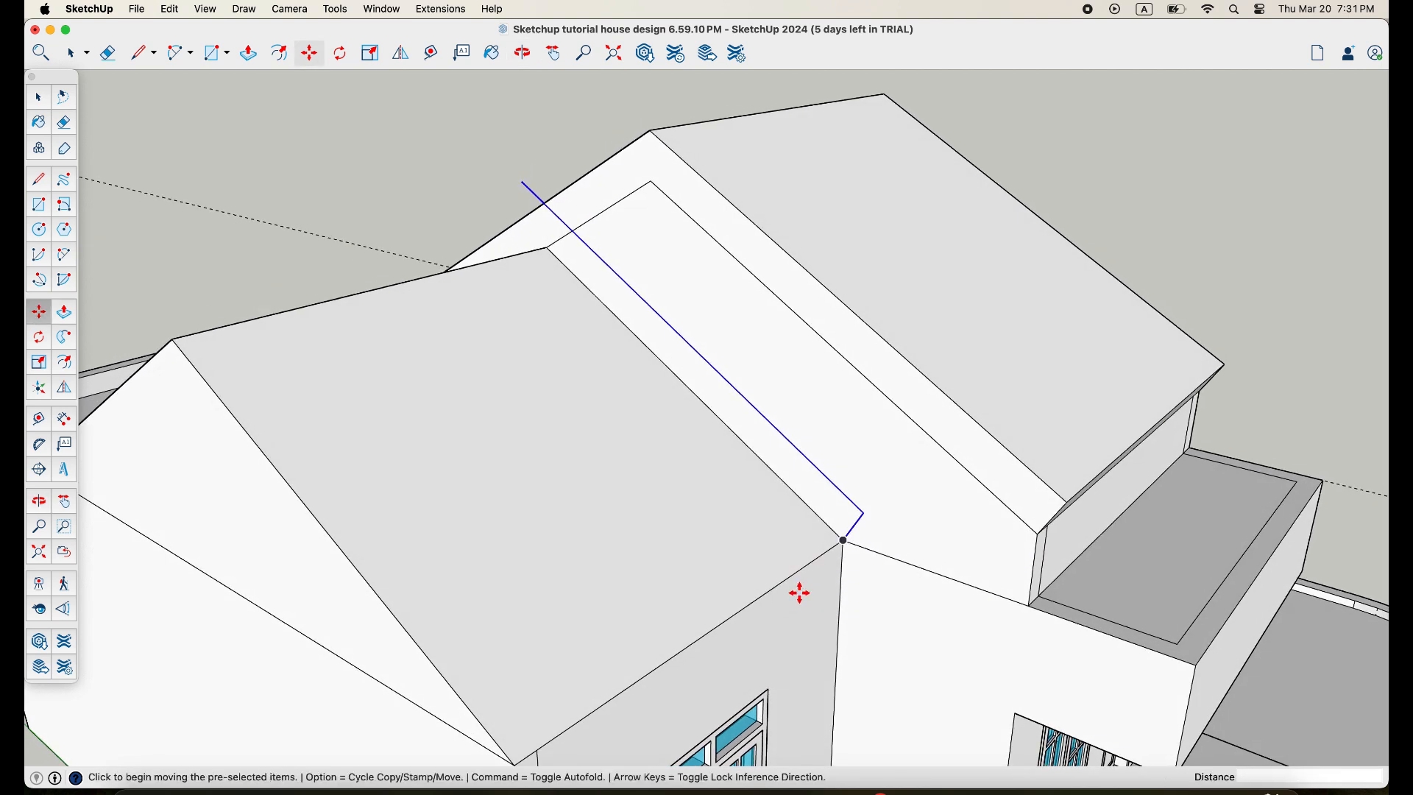
key("e")
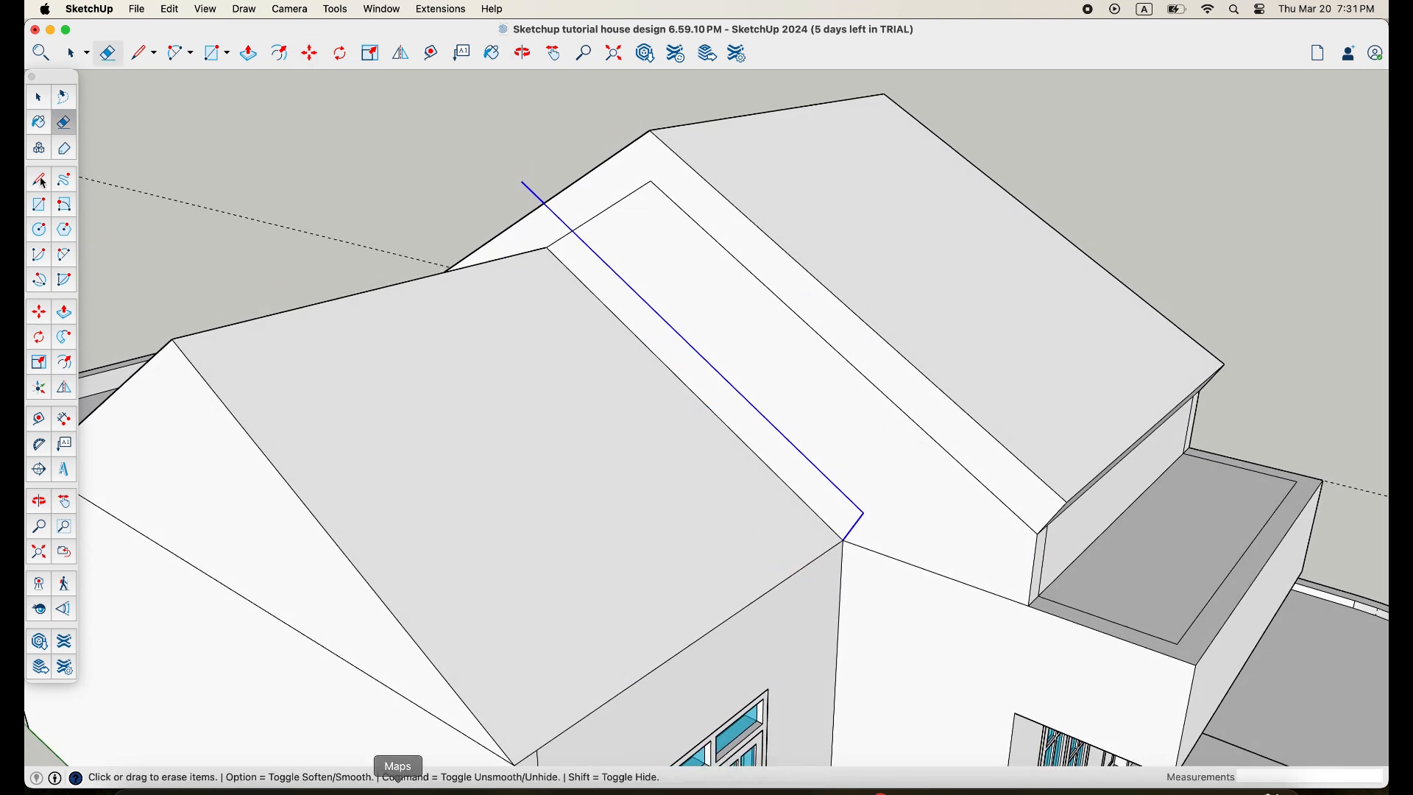
scroll(545, 243, "up", 4)
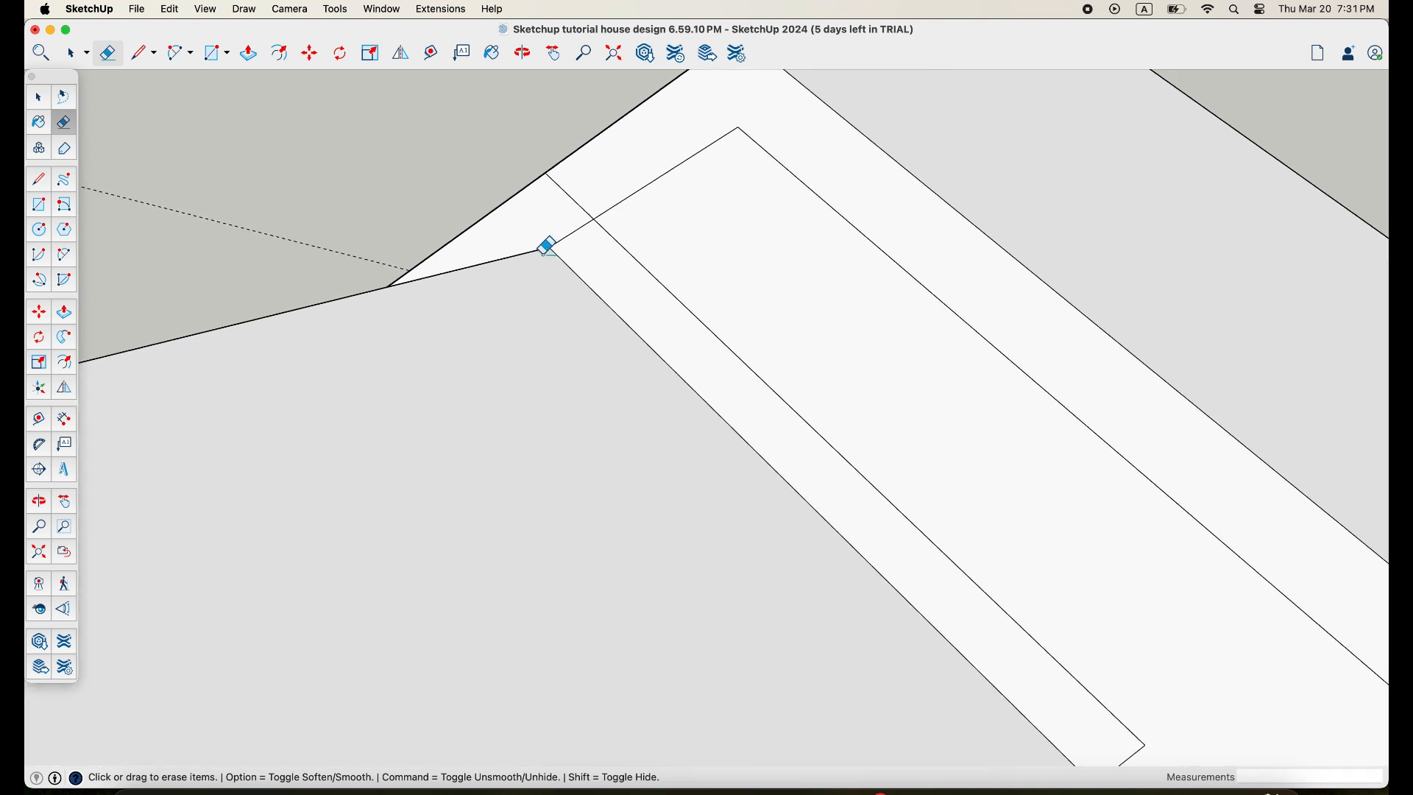
scroll(567, 239, "down", 6)
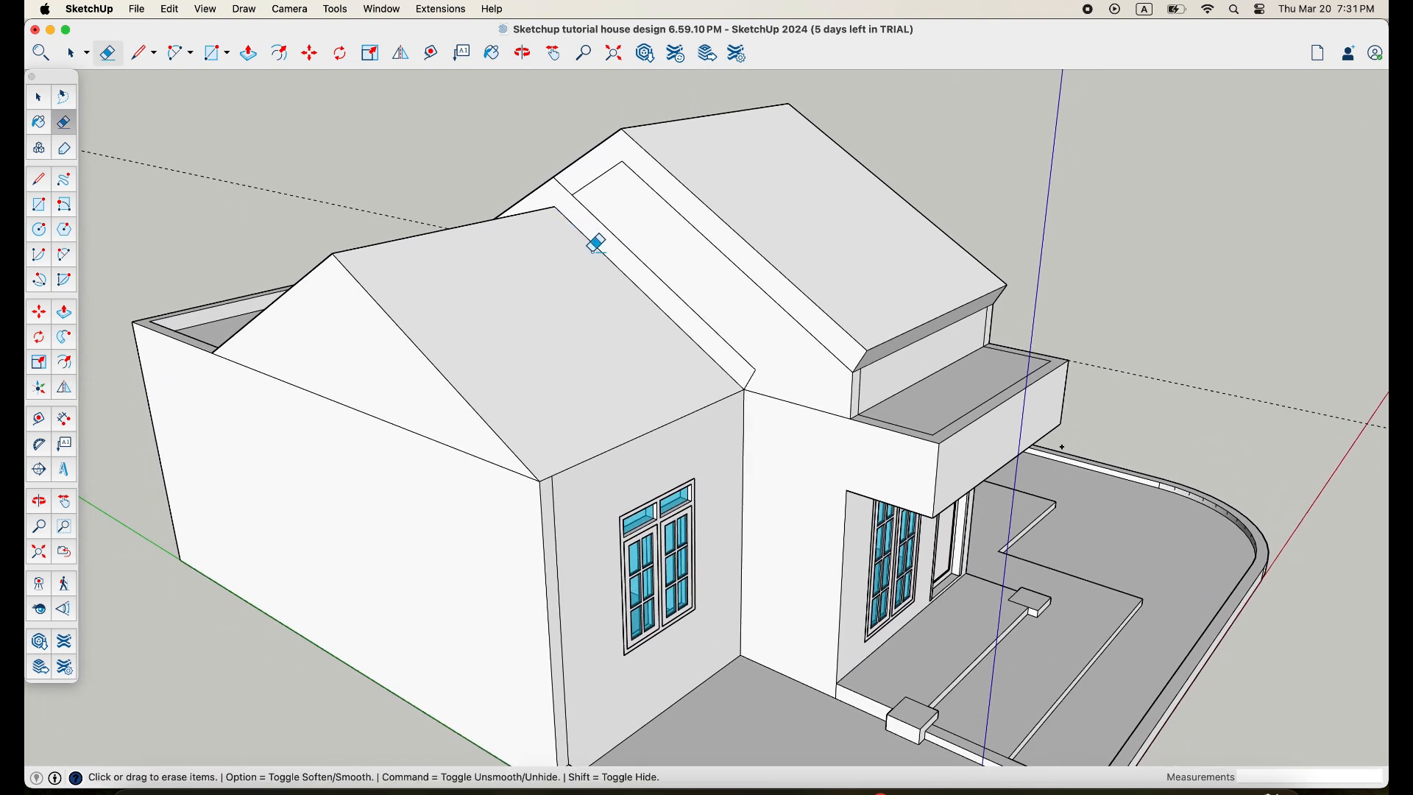
Push/Pull the left wing's roof profile 300 cm out to the end of the wing.
scroll(613, 269, "up", 2)
key("p")
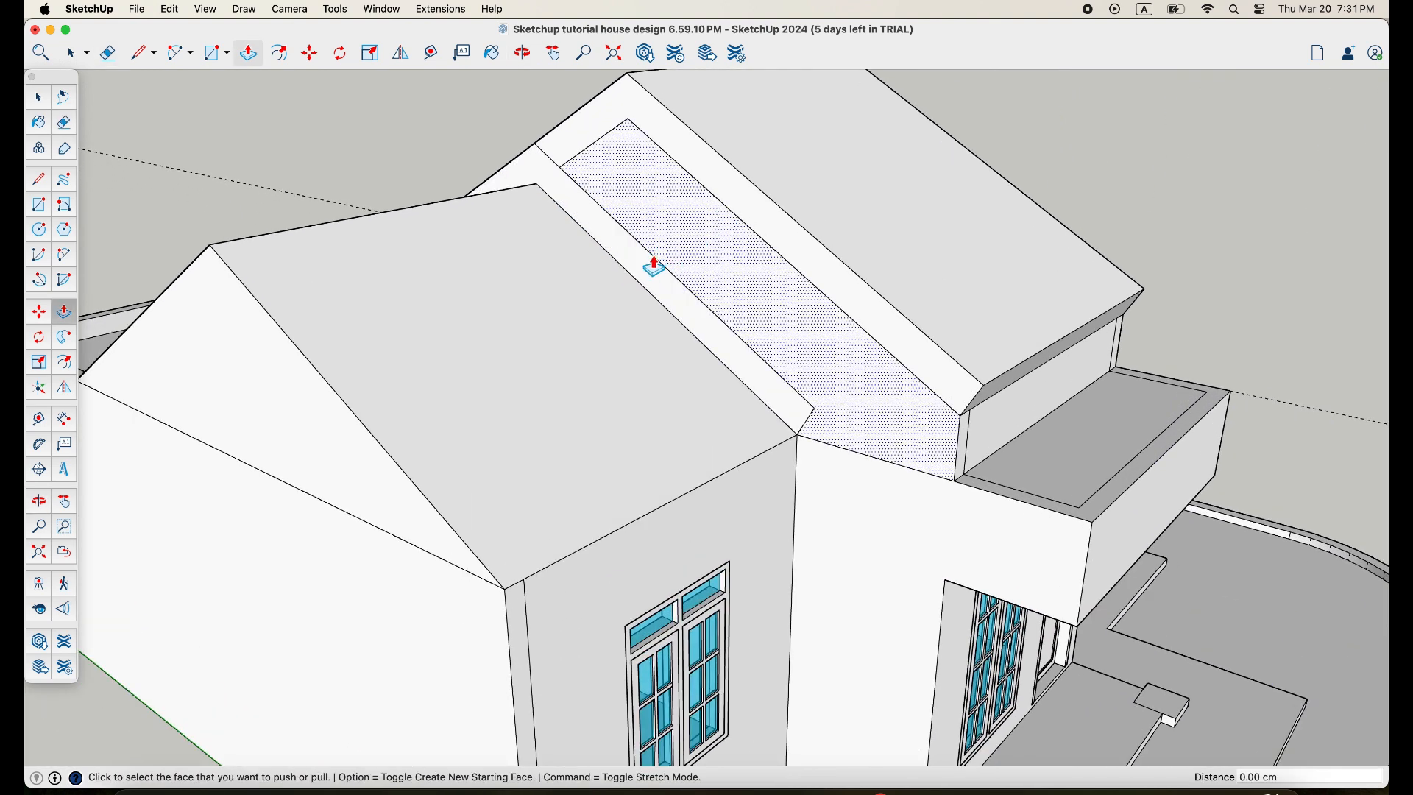
left_click(649, 271)
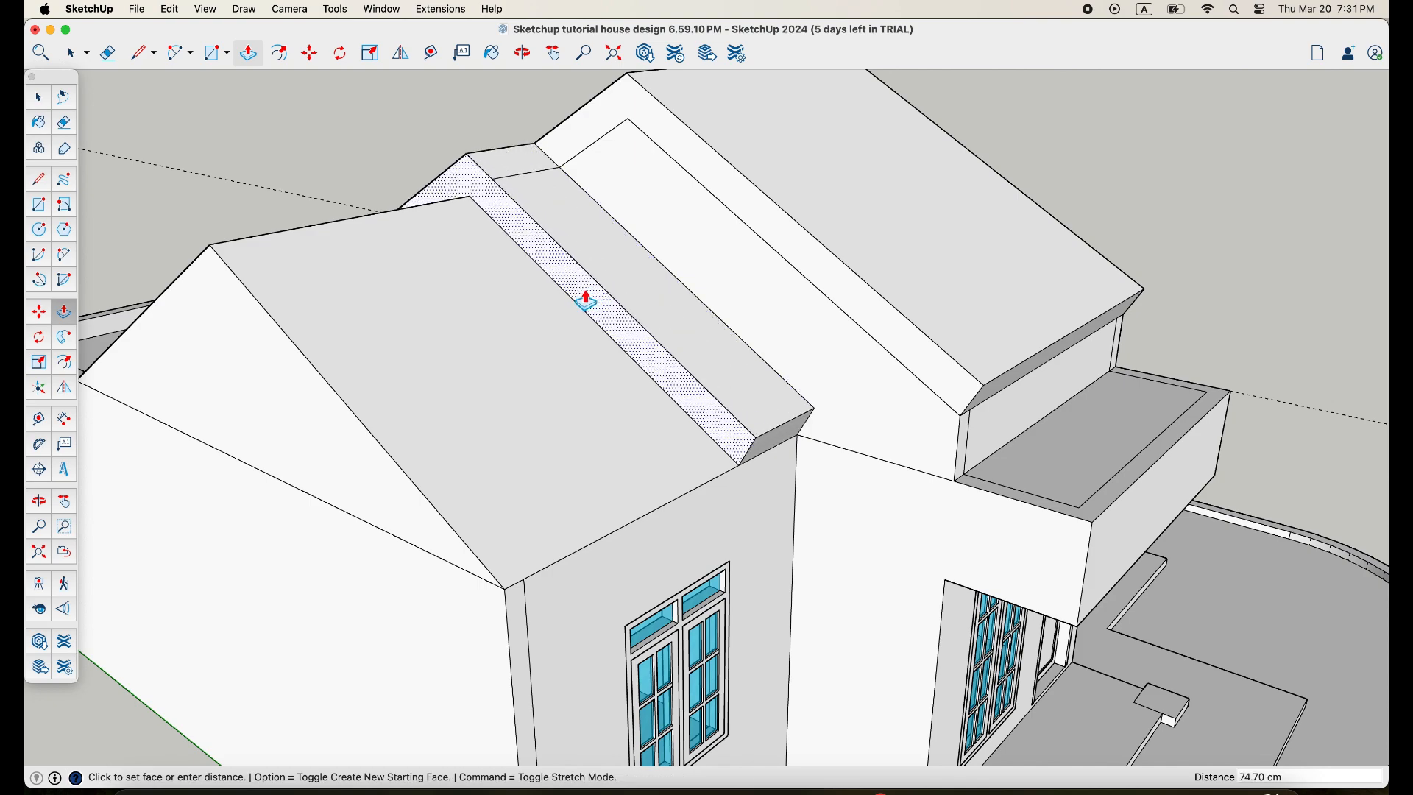
left_click(303, 380)
scroll(381, 327, "down", 5)
Create 30° protractor guides rising inward from both upper front corners of the porch canopy.
middle_click_drag(376, 324, 599, 262)
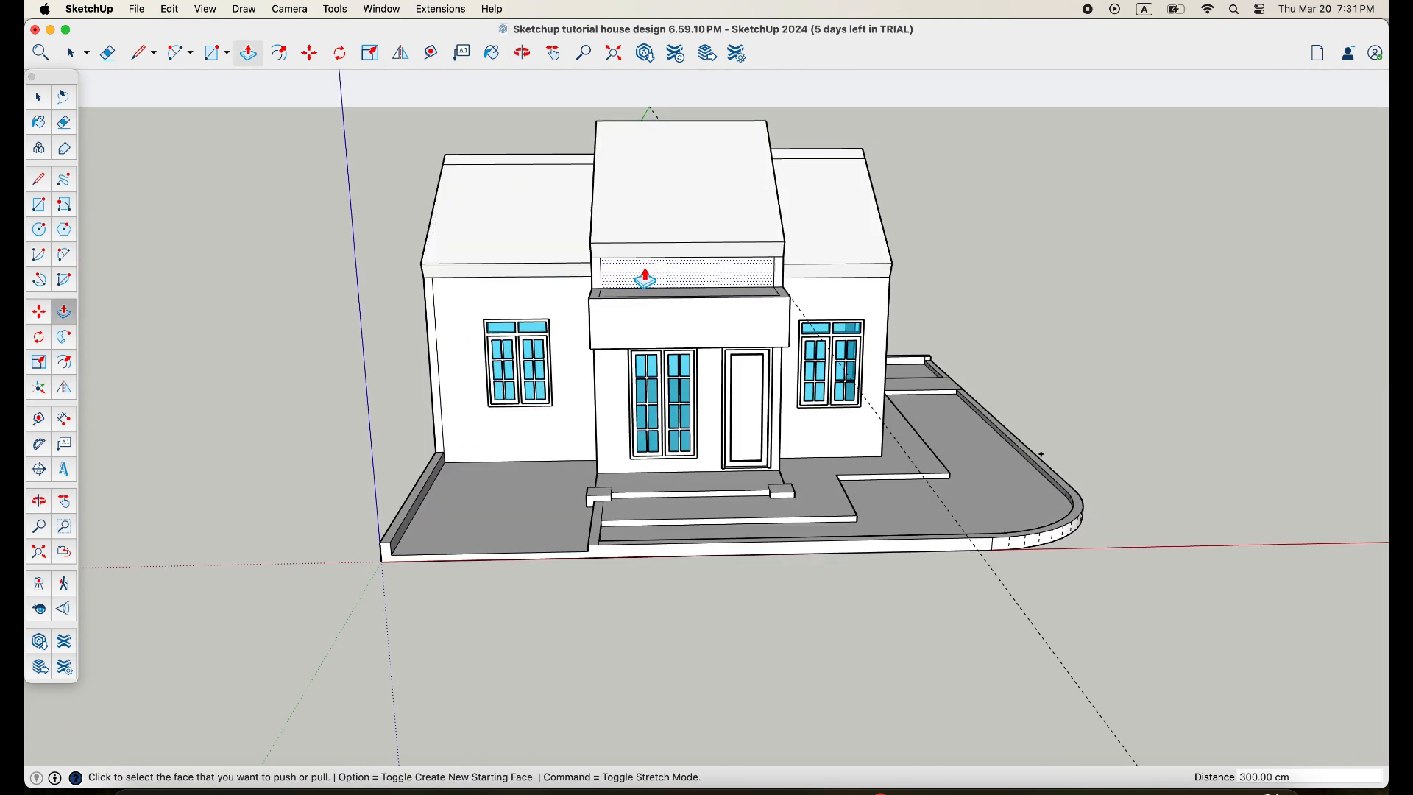
scroll(636, 315, "up", 5)
middle_click_drag(635, 315, 695, 249)
scroll(593, 302, "down", 5)
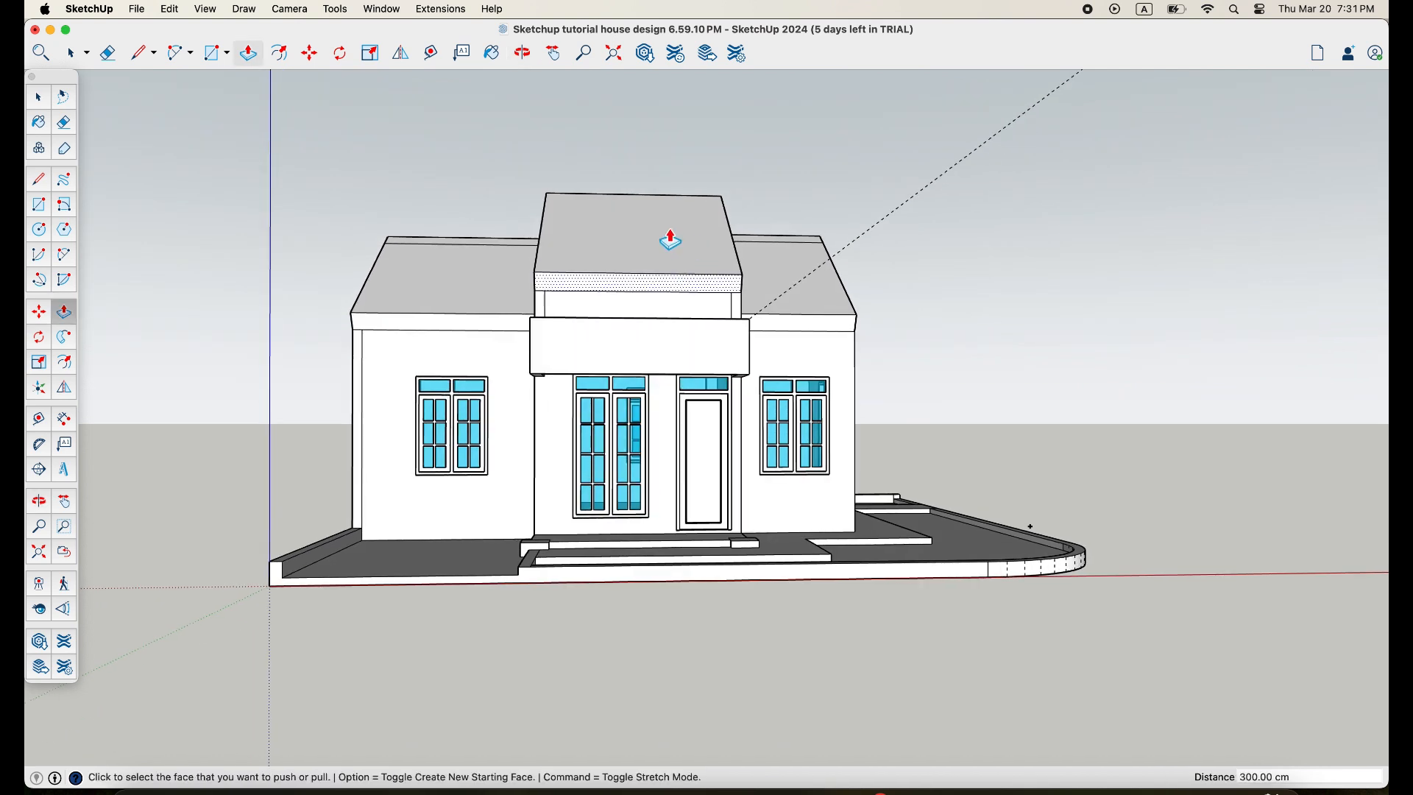
key("space")
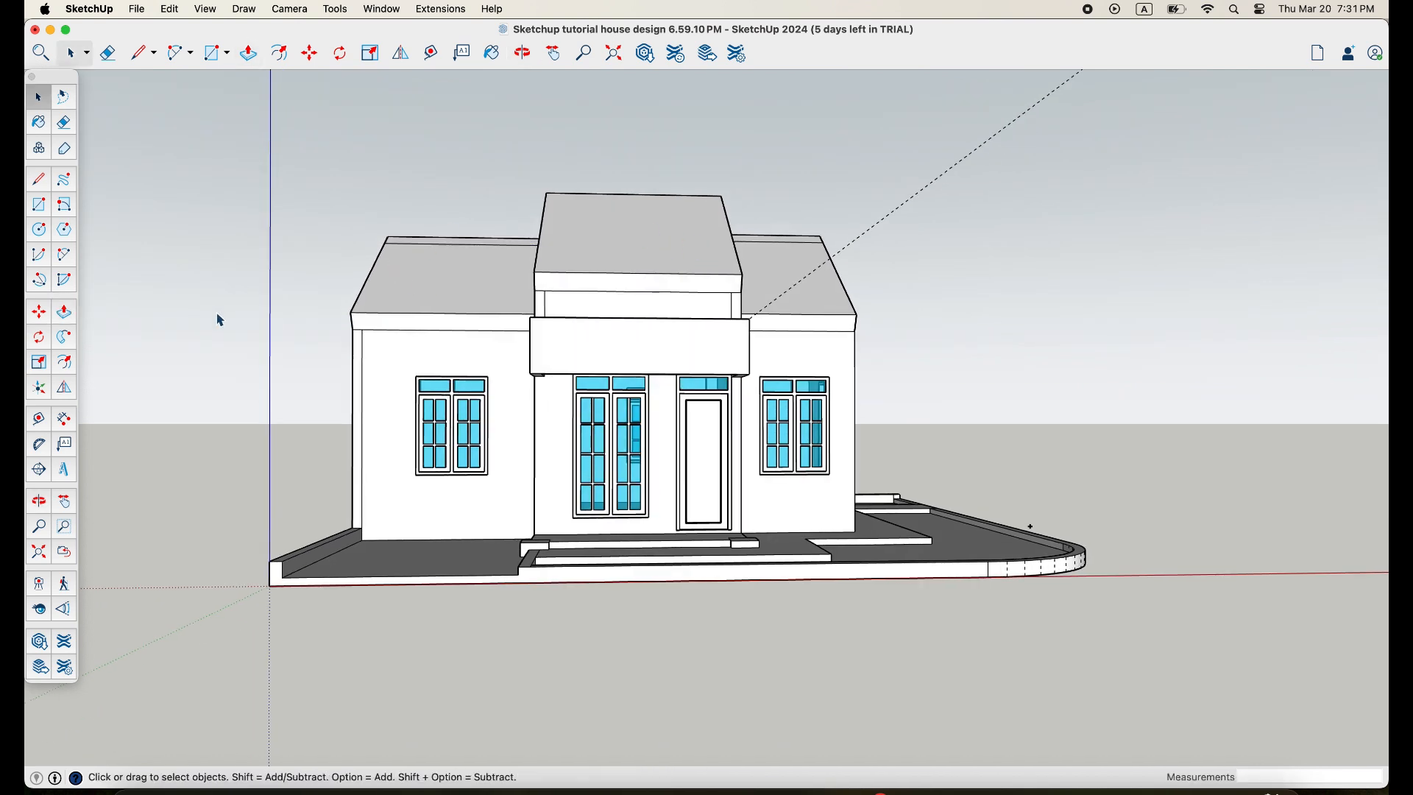
left_click(39, 446)
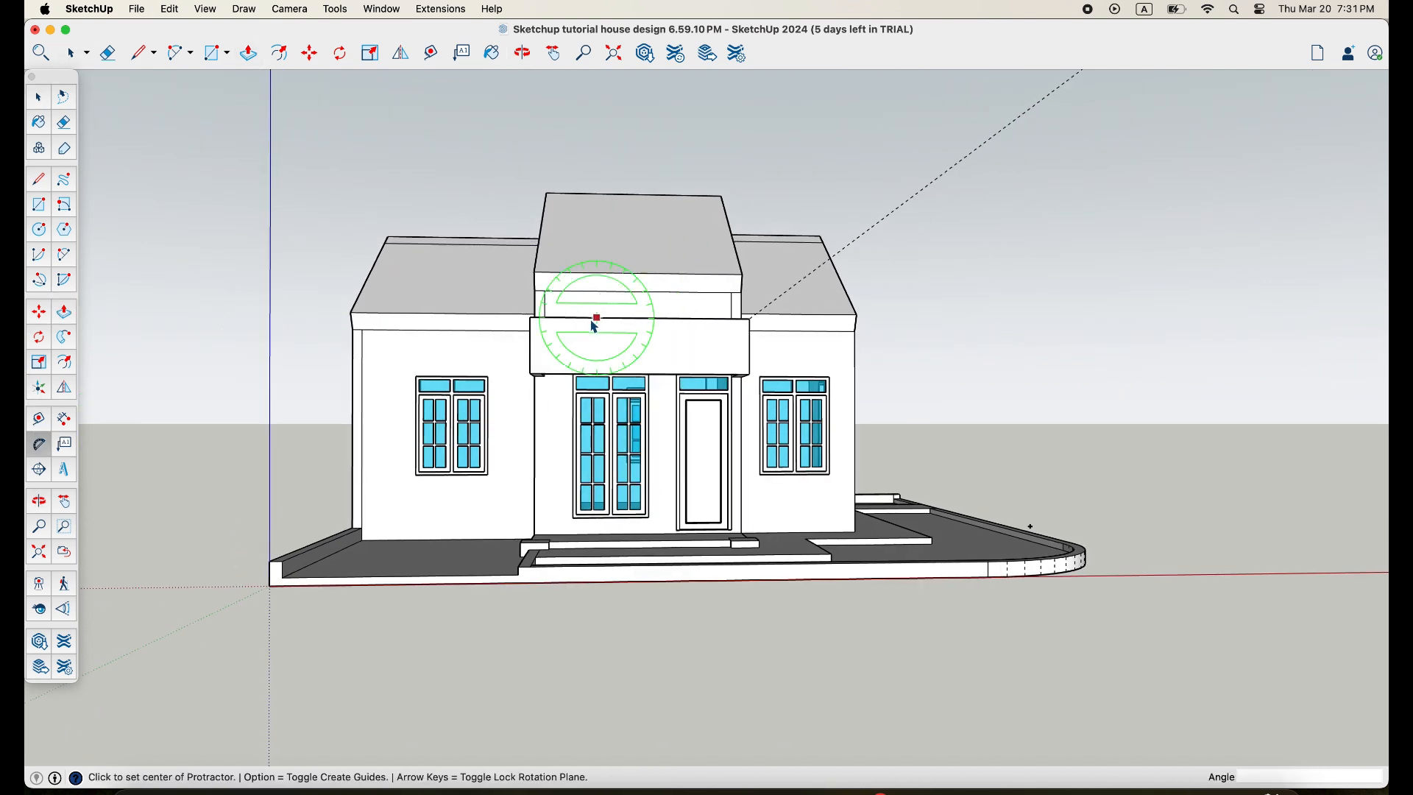
scroll(527, 313, "up", 4)
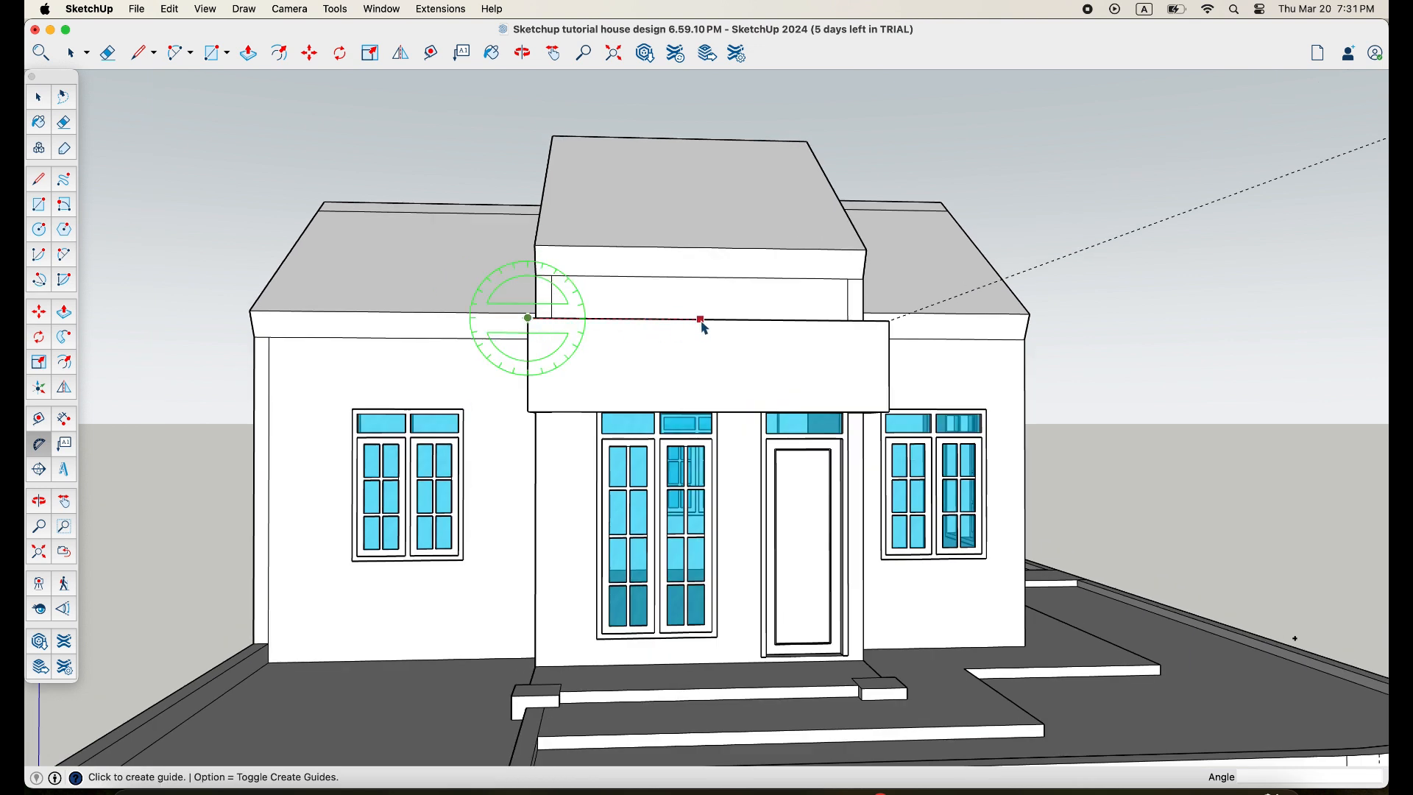
left_click(711, 222)
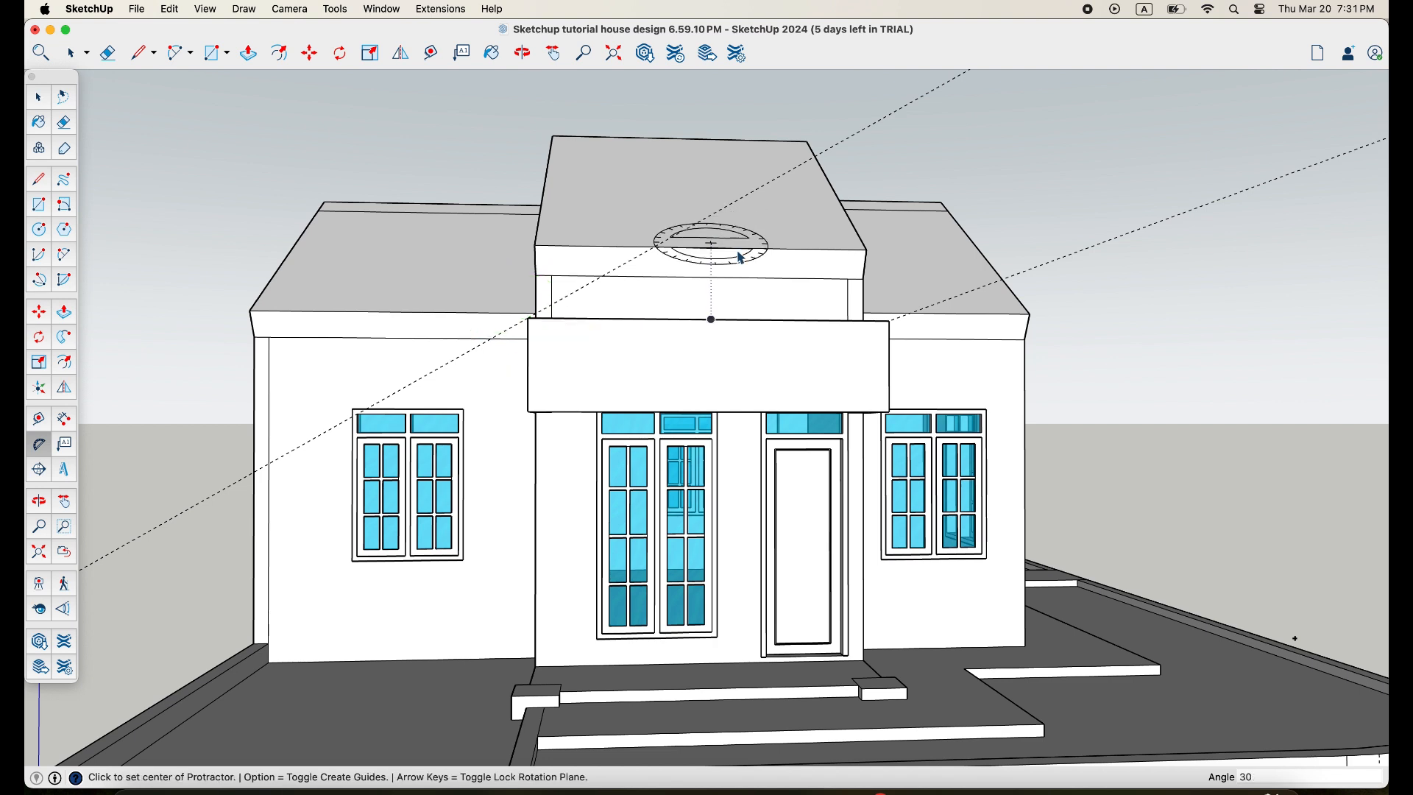
left_click(890, 322)
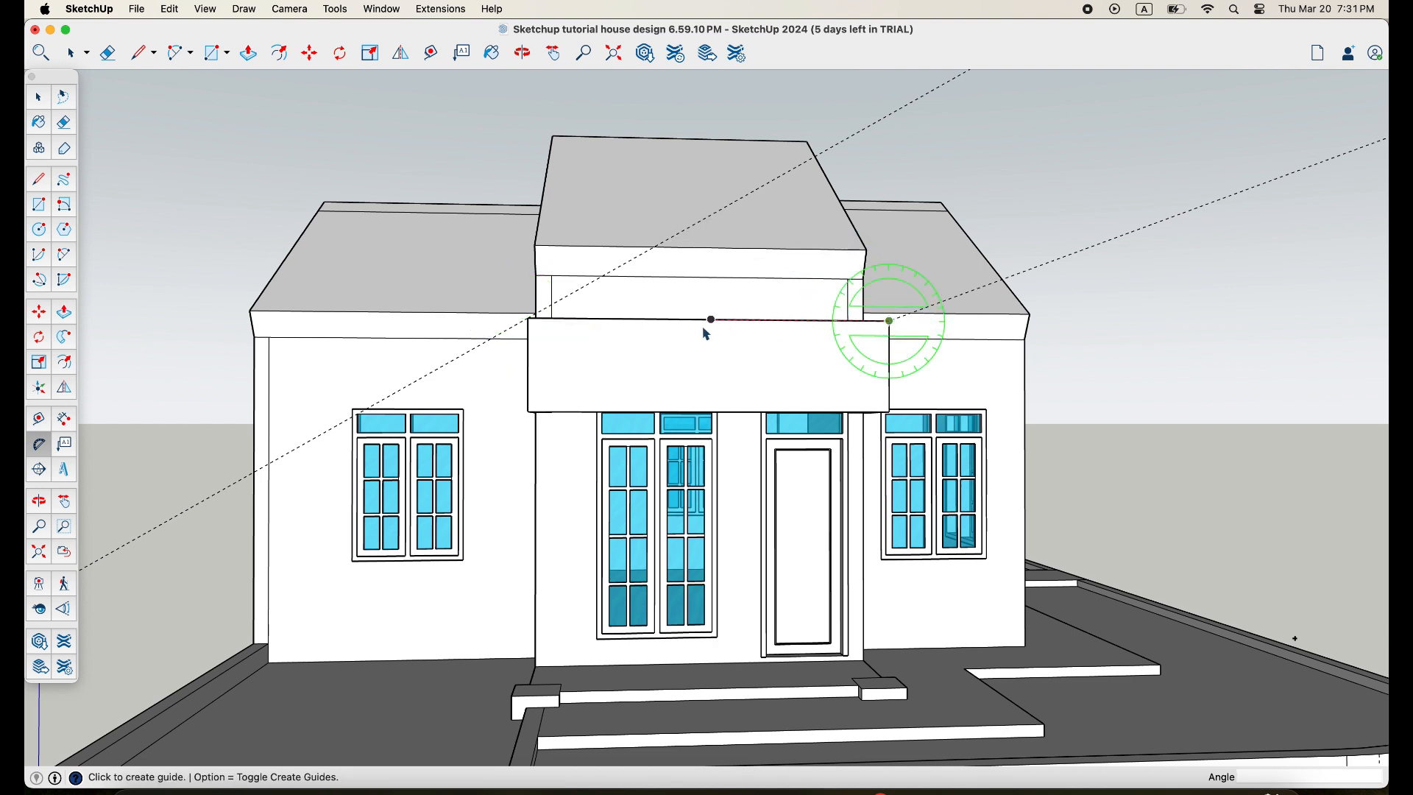
left_click(714, 282)
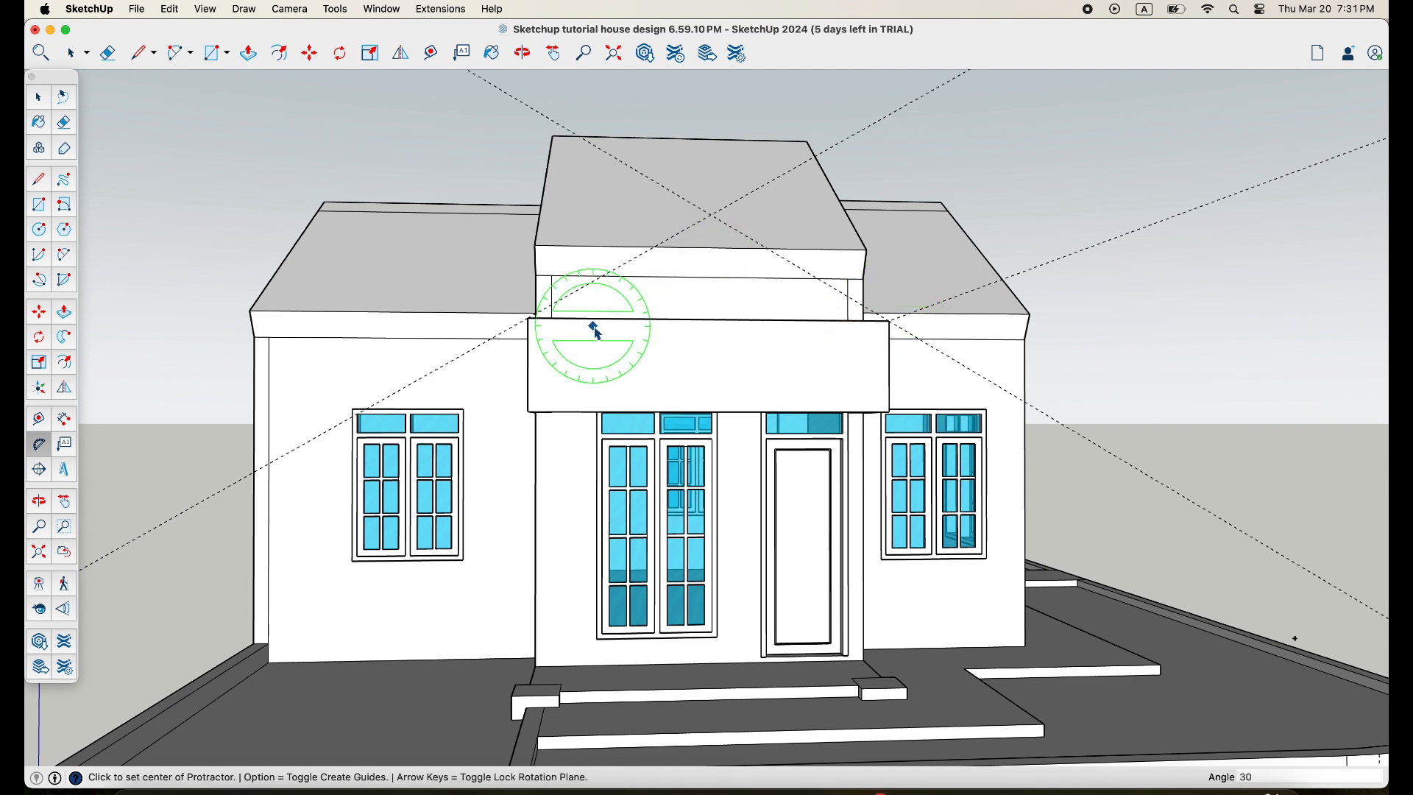
Draw two sloping lines along the guides from the canopy's upper corners to their intersection, closing a triangular gable face.
key("l")
left_click(530, 317)
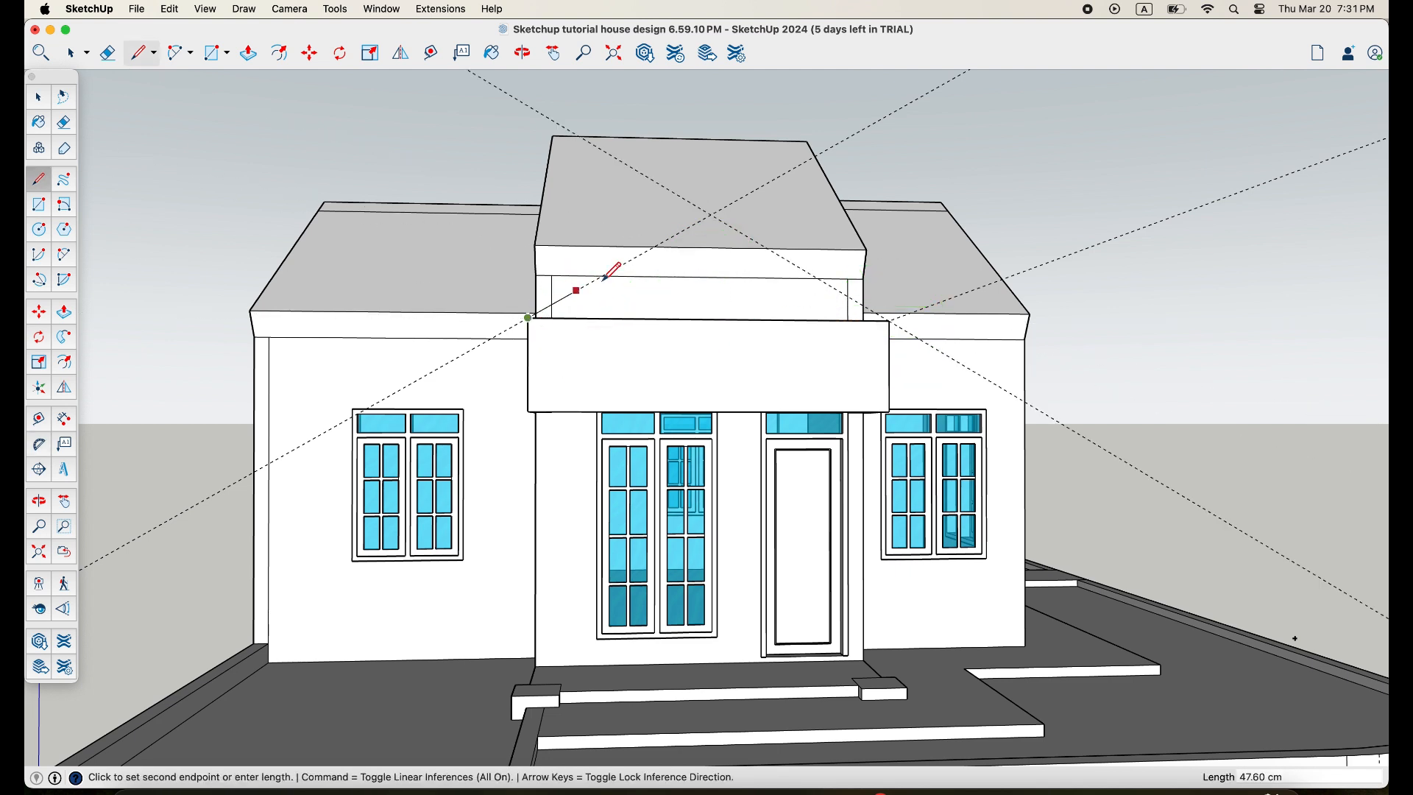
left_click(711, 214)
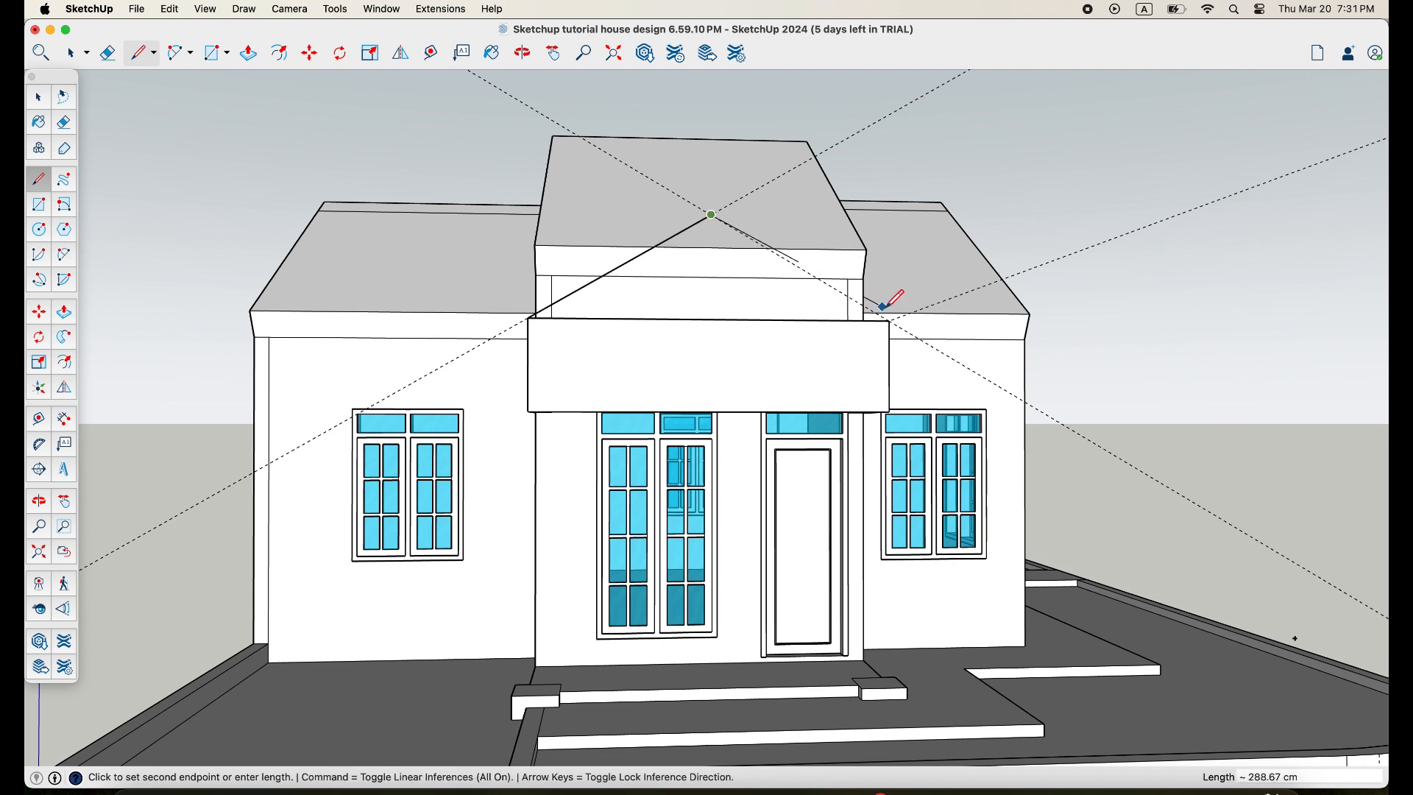
left_click(890, 320)
Push/Pull the triangular gable face backward to thicken it toward the inner line of the canopy rim, finishing with a 1.2 cm adjustment.
middle_click_drag(631, 350, 1044, 459)
scroll(910, 403, "up", 3)
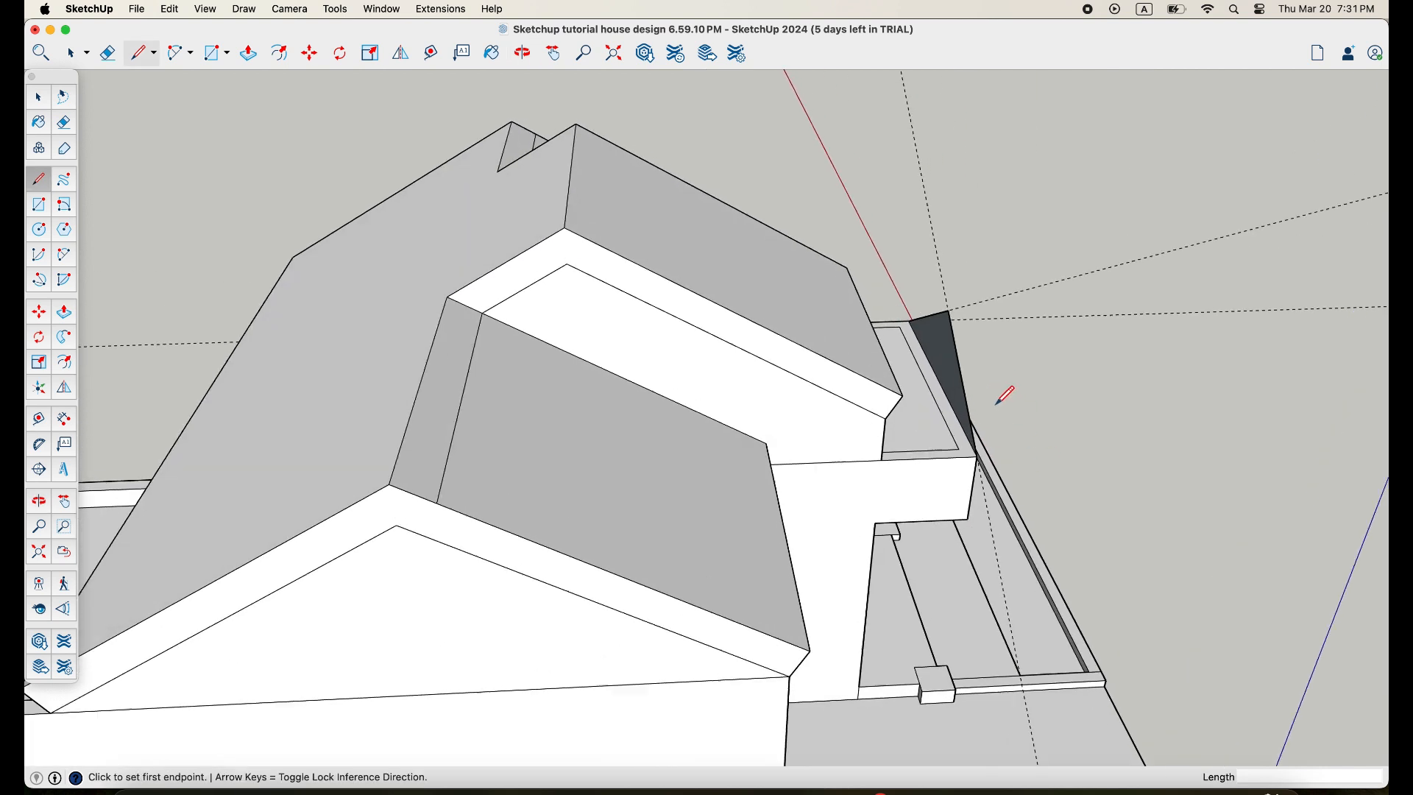
scroll(995, 404, "up", 5)
key("p")
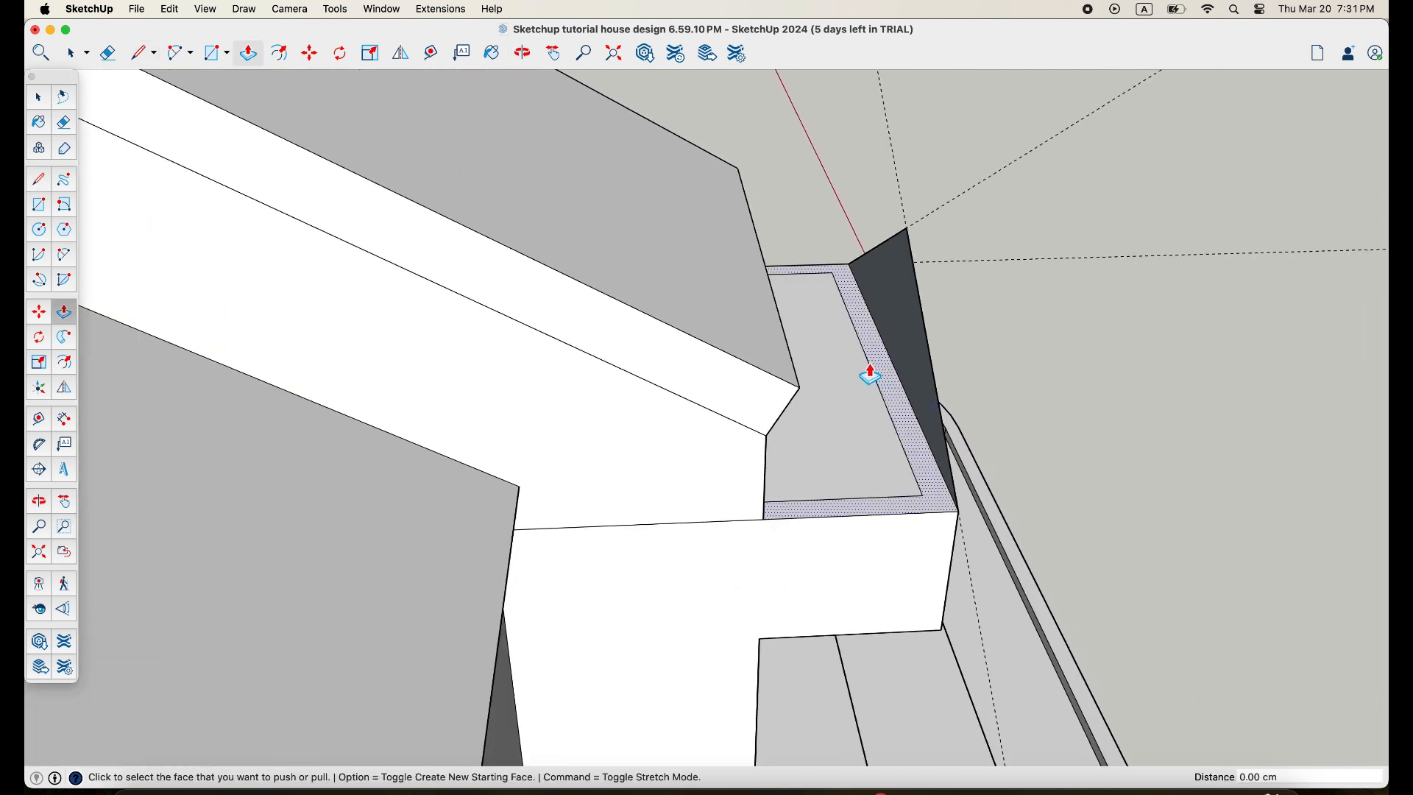
scroll(880, 378, "up", 4)
left_click(921, 319)
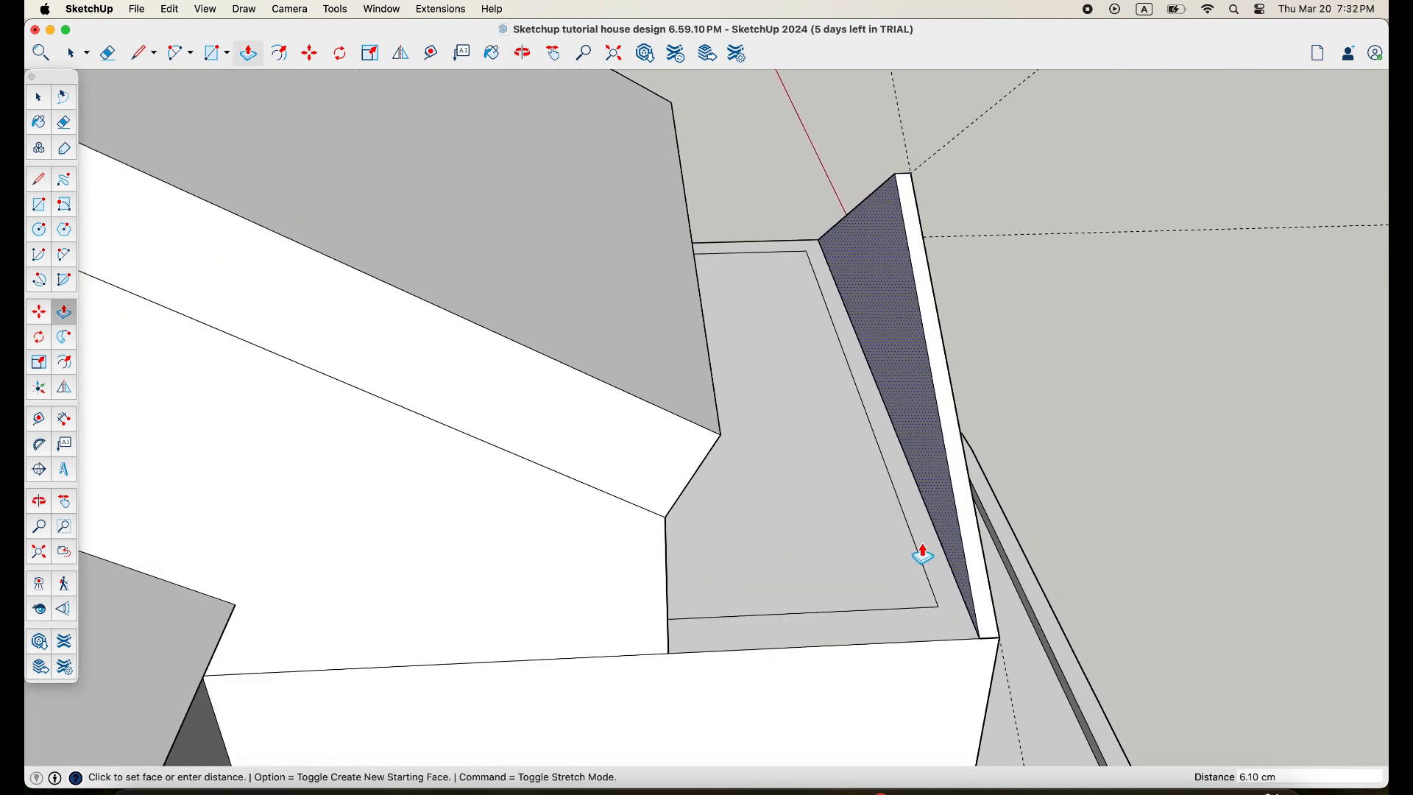
left_click(903, 555)
scroll(919, 473, "up", 5)
left_click(911, 486)
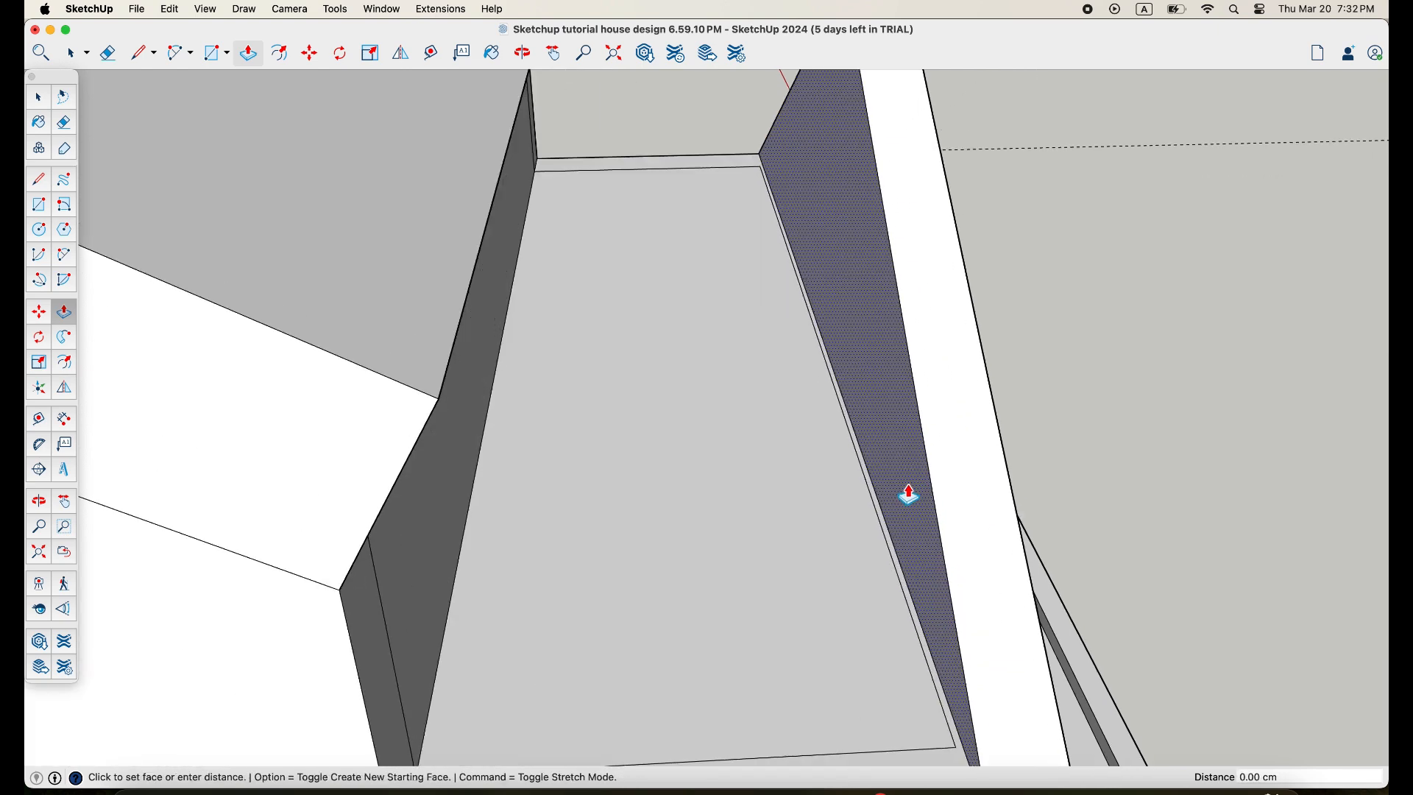
left_click(892, 553)
scroll(892, 548, "down", 10)
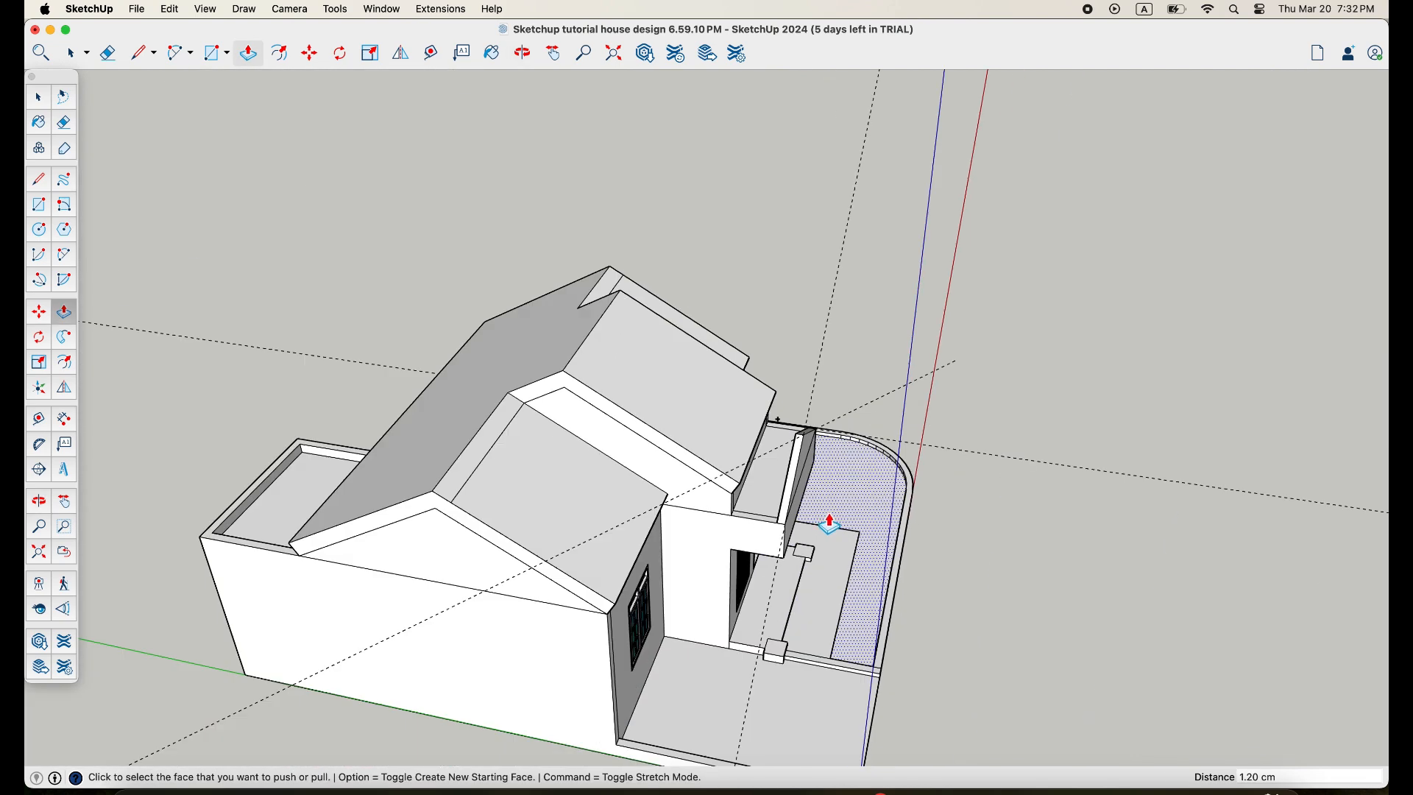
Erase the dashed construction guides around the house.
middle_click_drag(829, 524, 814, 475)
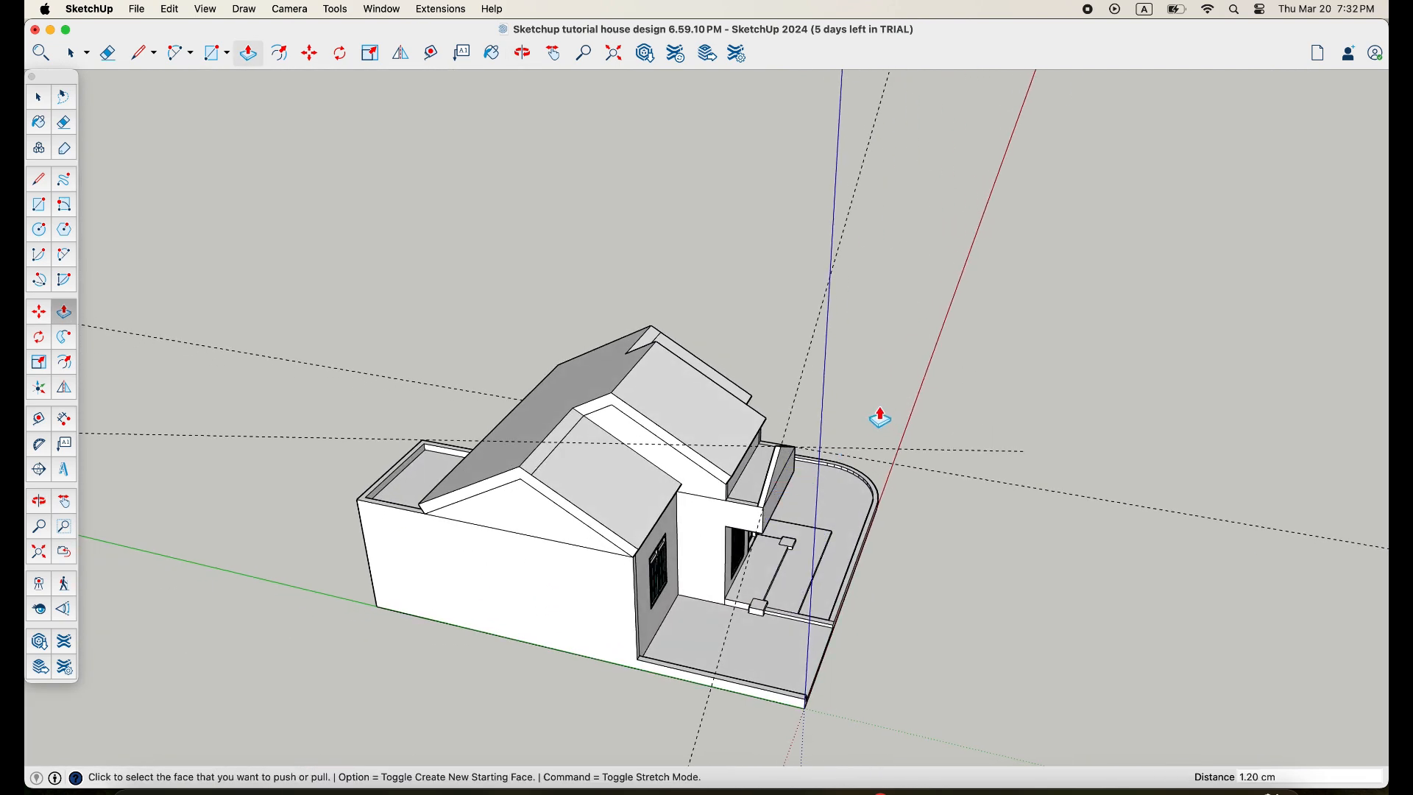
middle_click_drag(977, 472, 846, 527)
scroll(699, 501, "up", 5)
mouse_move(727, 503)
middle_mouse_down()
mouse_move(915, 404)
mouse_move(846, 460)
mouse_move(757, 416)
mouse_move(794, 468)
mouse_move(847, 471)
mouse_move(736, 464)
mouse_move(747, 471)
mouse_move(765, 450)
mouse_move(966, 433)
mouse_move(770, 479)
mouse_move(829, 463)
mouse_move(886, 381)
mouse_move(922, 403)
mouse_move(817, 420)
mouse_move(981, 410)
mouse_move(942, 362)
mouse_move(965, 439)
mouse_move(1067, 466)
middle_mouse_up()
scroll(758, 410, "down", 3)
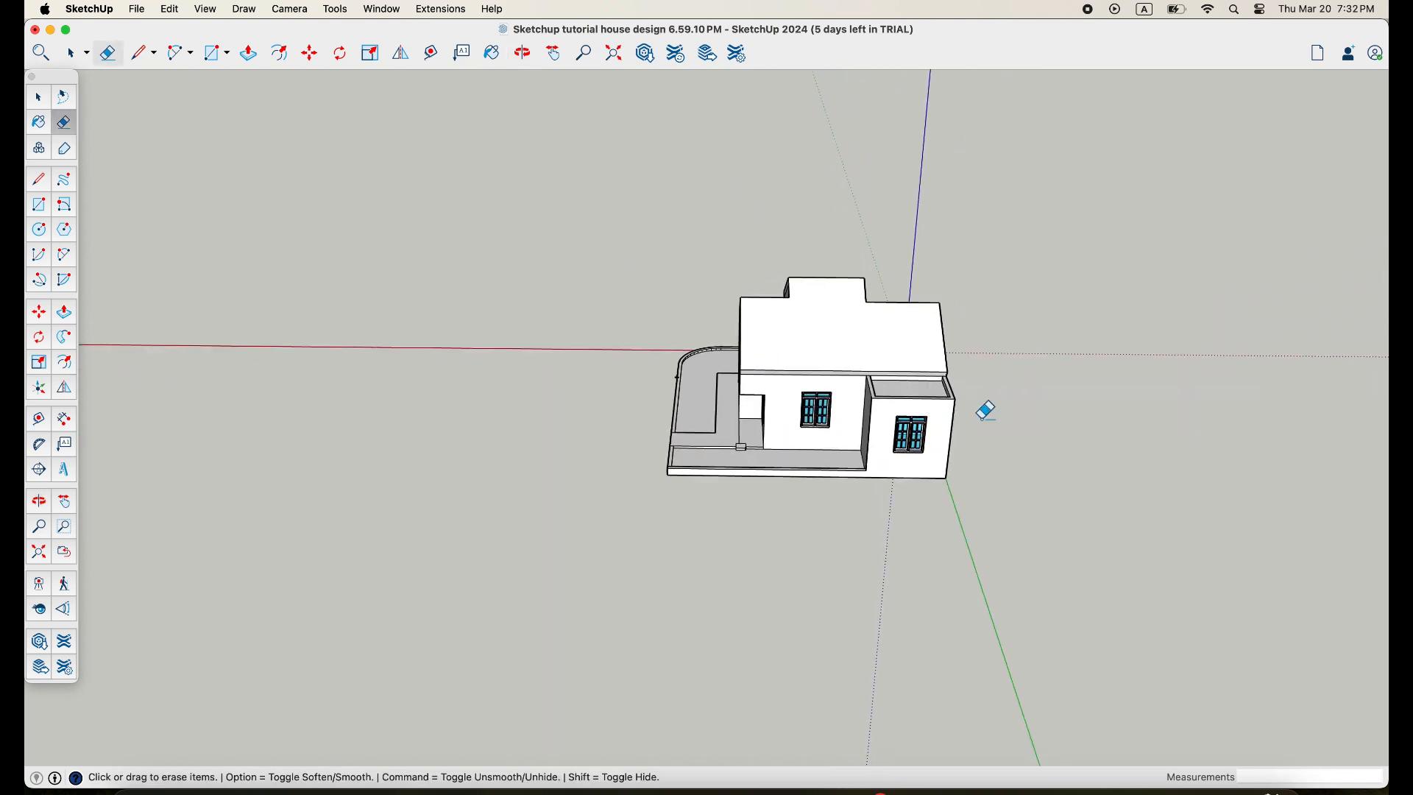
scroll(856, 447, "up", 3)
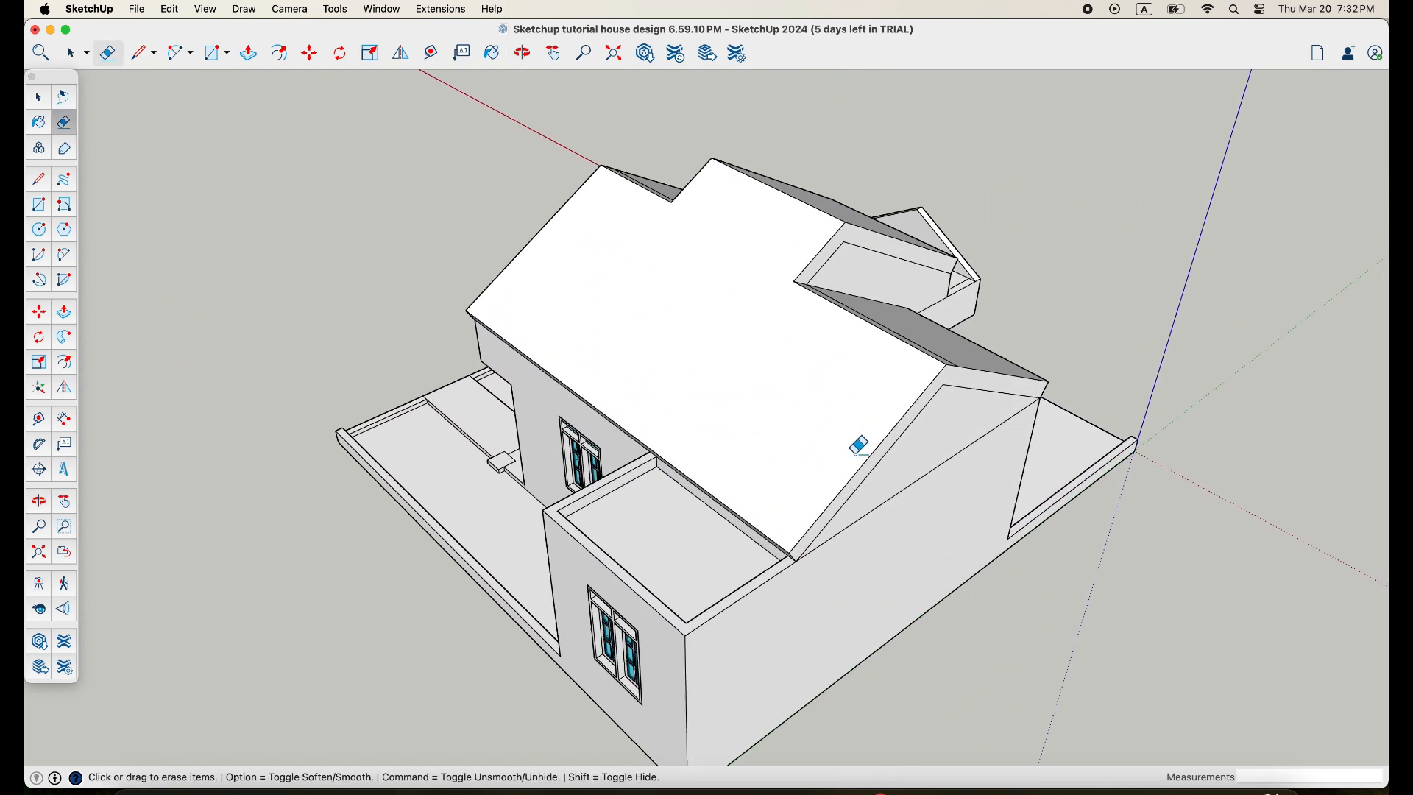